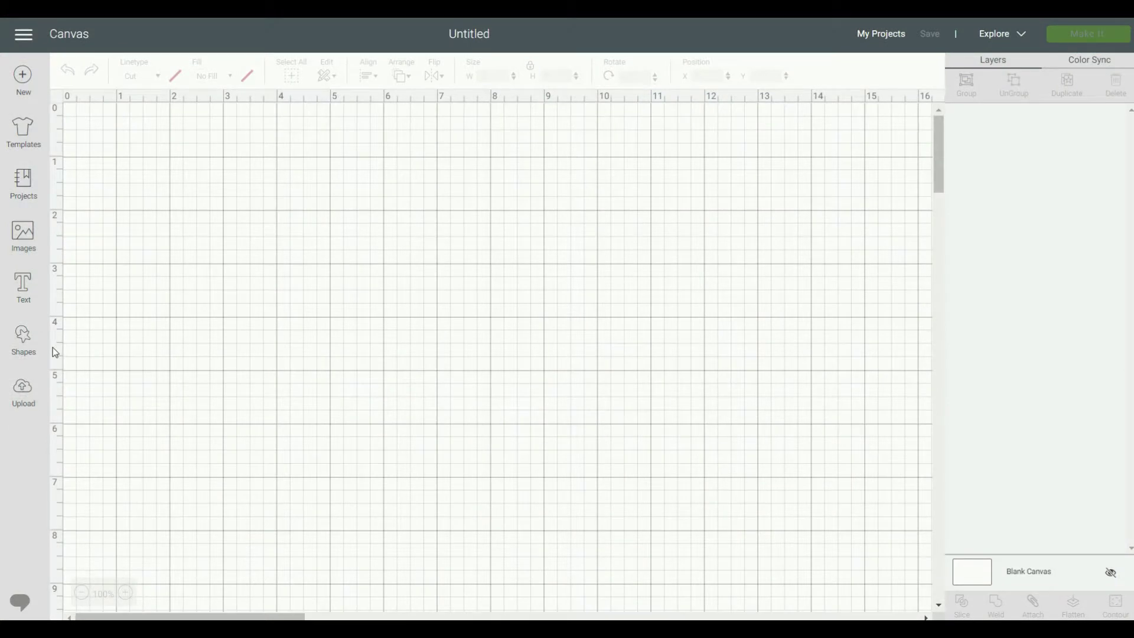
Step: Search the purchased image cartridges for "Flower Market" and open the Close To My Heart - Flower Market set
click(25, 243)
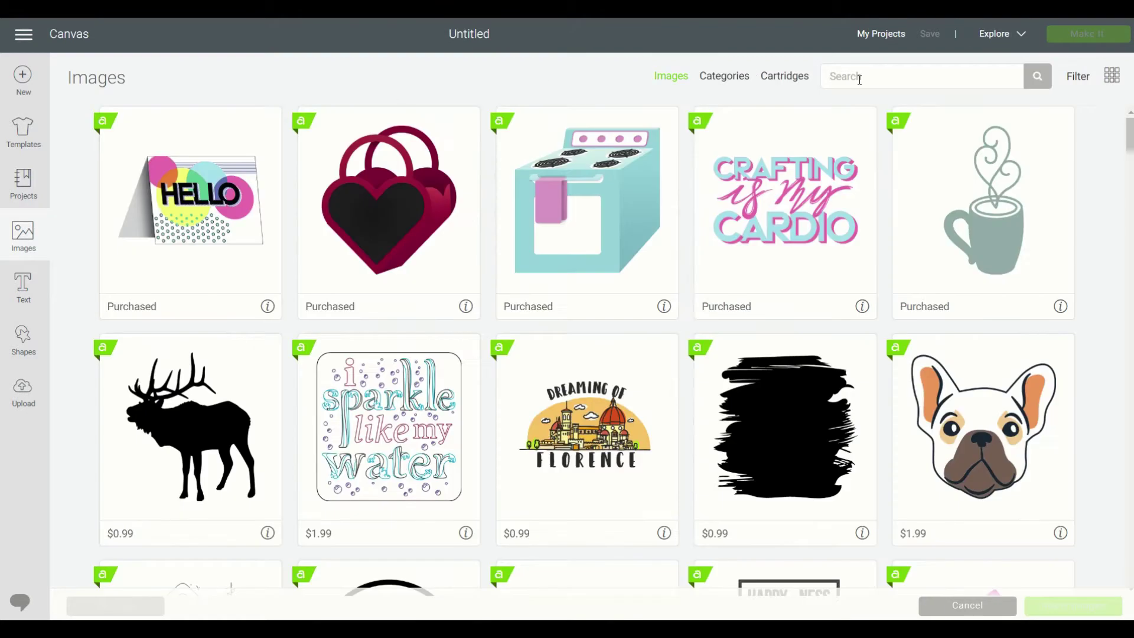
click(784, 75)
click(1079, 83)
click(939, 197)
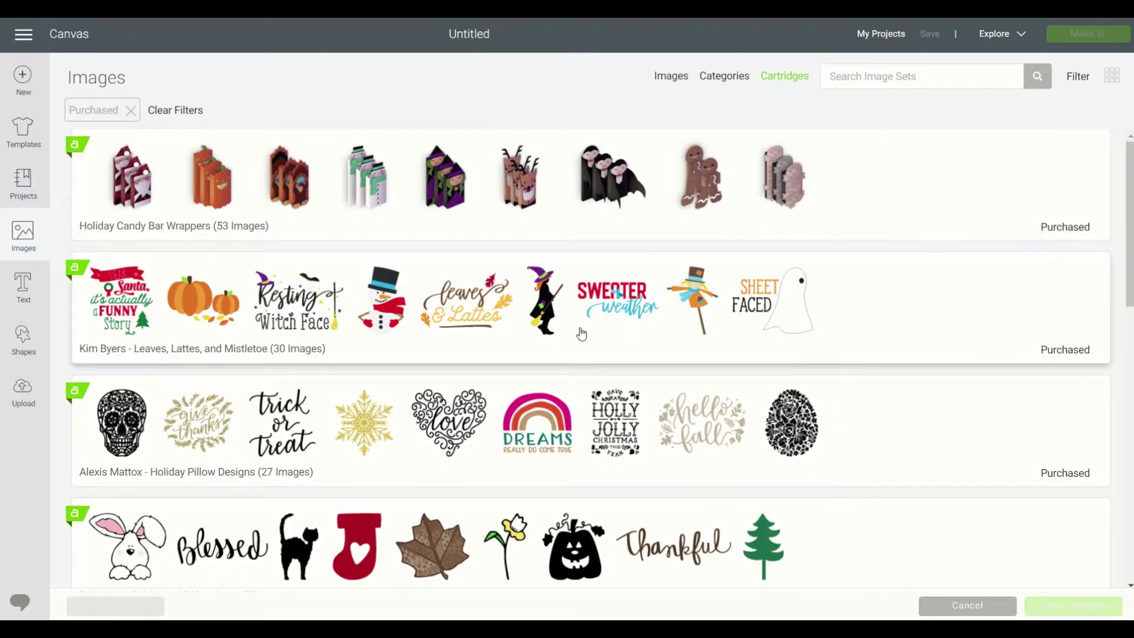
click(880, 78)
text(Flower Market)
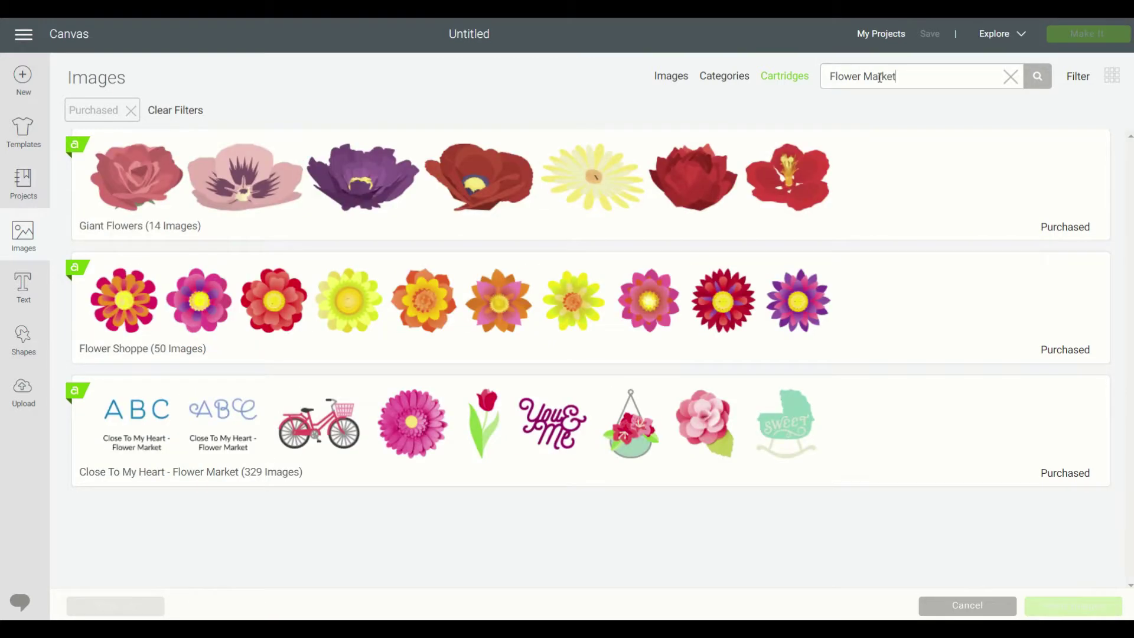
click(526, 411)
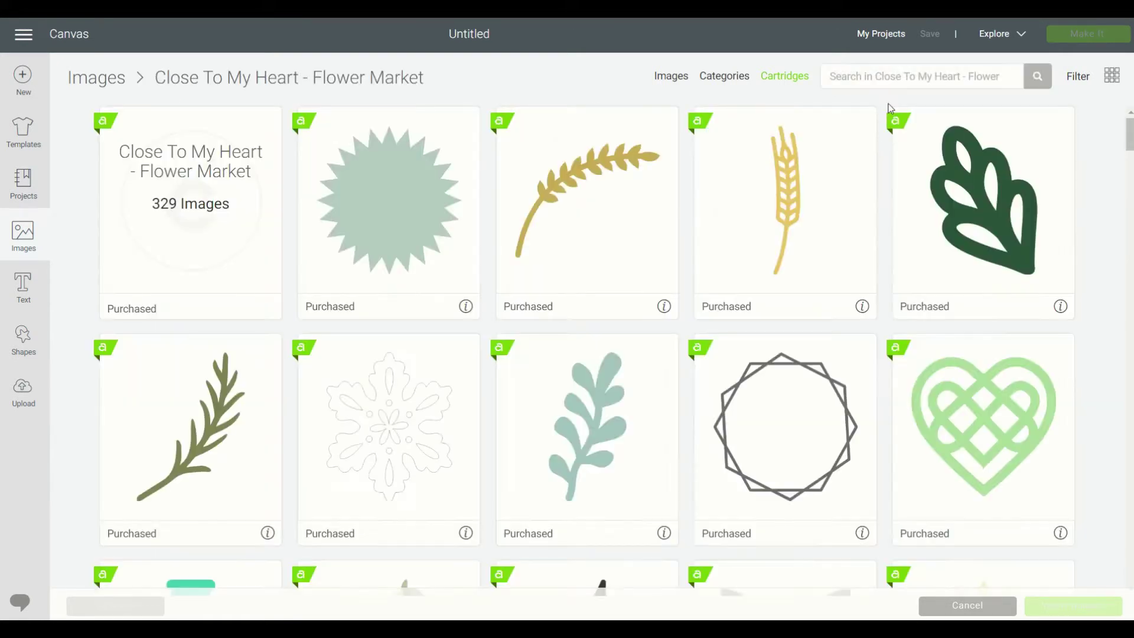
Step: Search the Flower Market cartridge for "snowflake" and insert the cut-out snowflake image onto the canvas
text(snowflake)
key(Return)
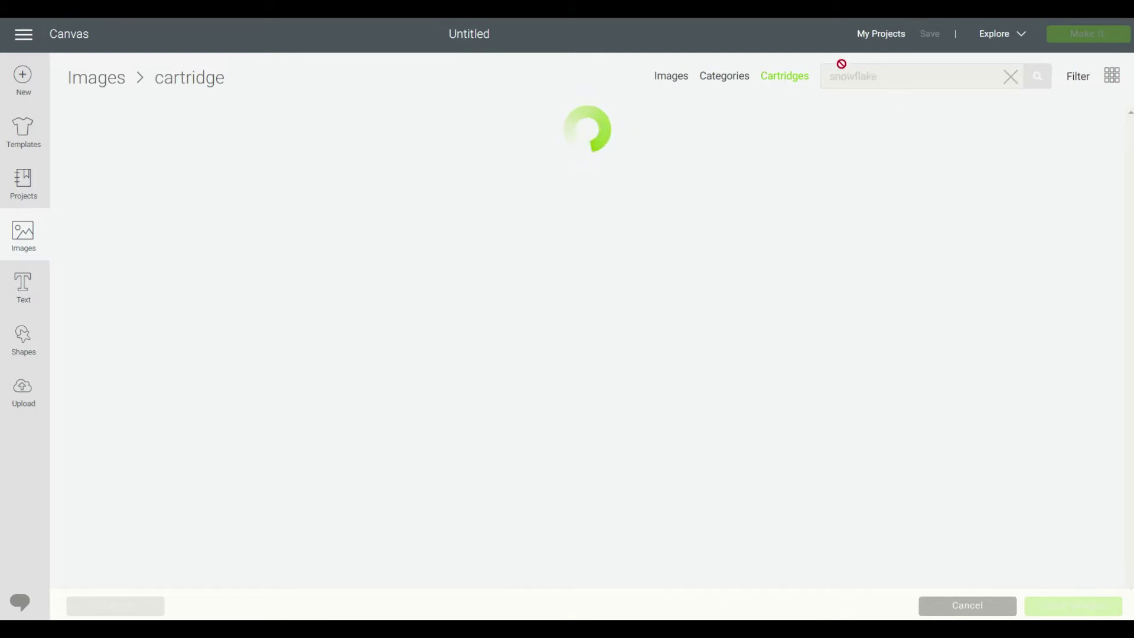
double_click(420, 223)
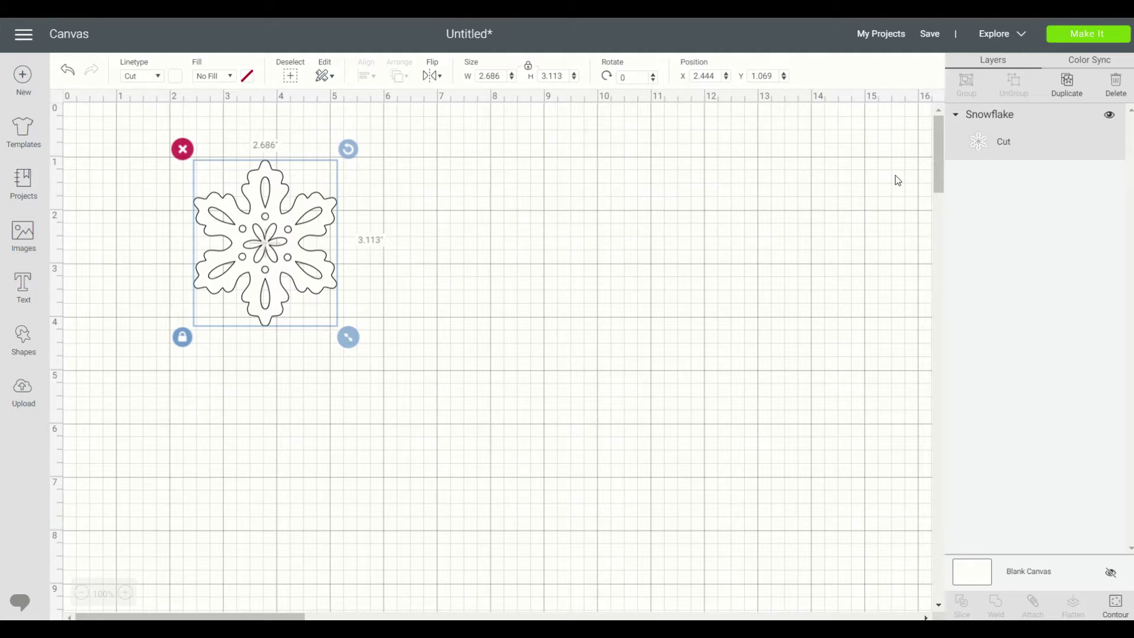
Step: Set the snowflake's height to 4 inches with proportions locked and move it to the upper middle of the canvas
click(565, 77)
text(4)
key(Return)
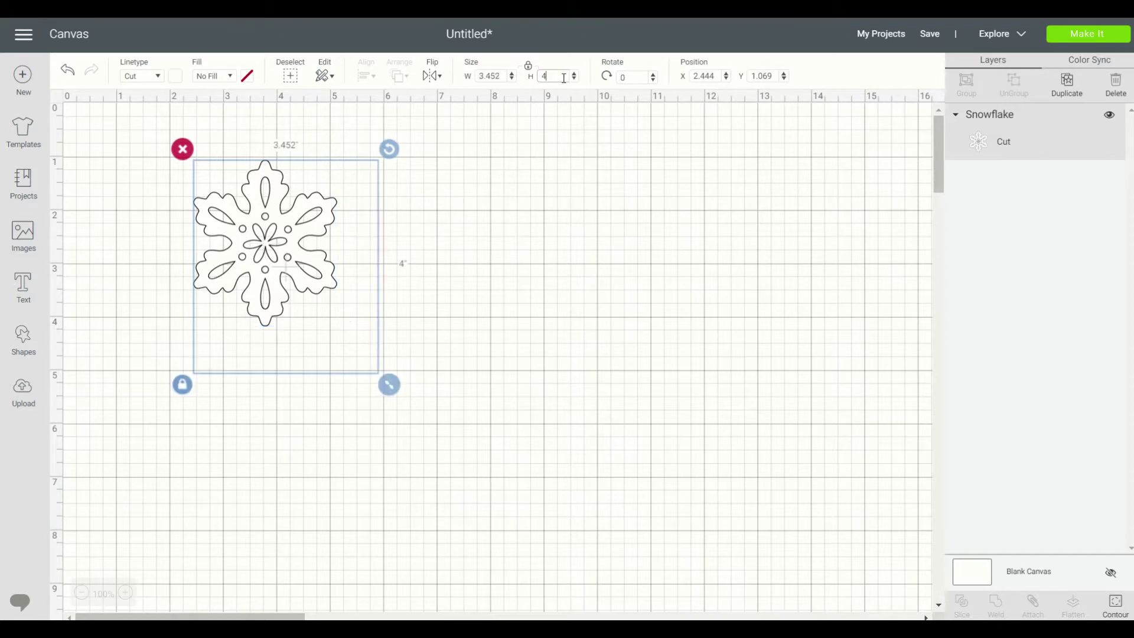
click(125, 594)
click(125, 594)
drag(434, 411, 506, 373)
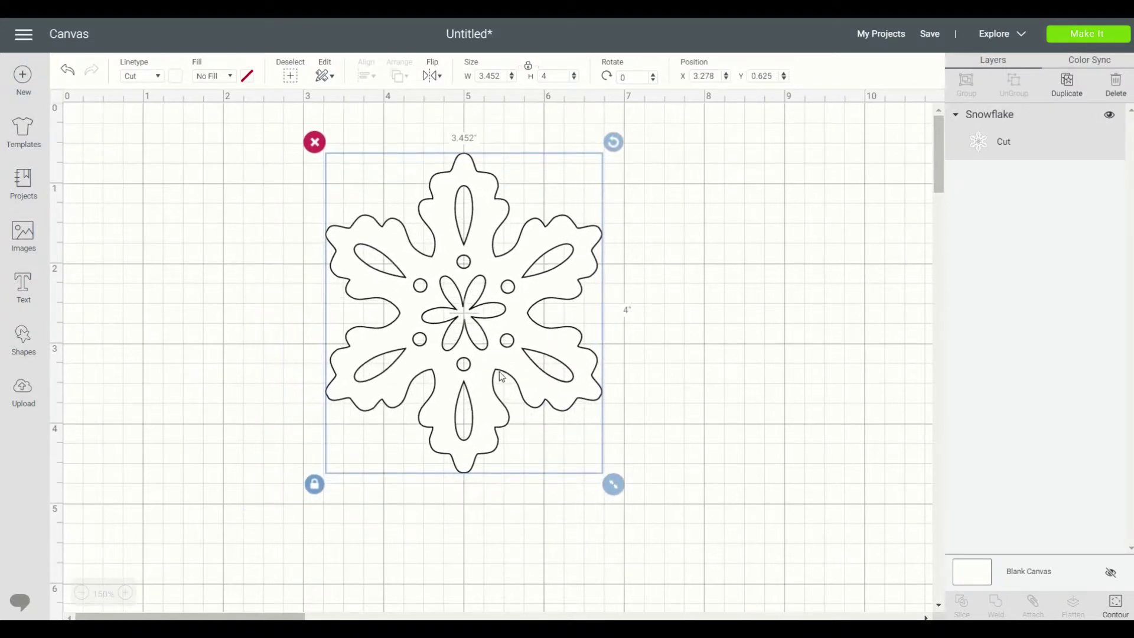
Step: Add a vertical score line beside the snowflake and set its height to 4 inches
click(23, 338)
click(143, 449)
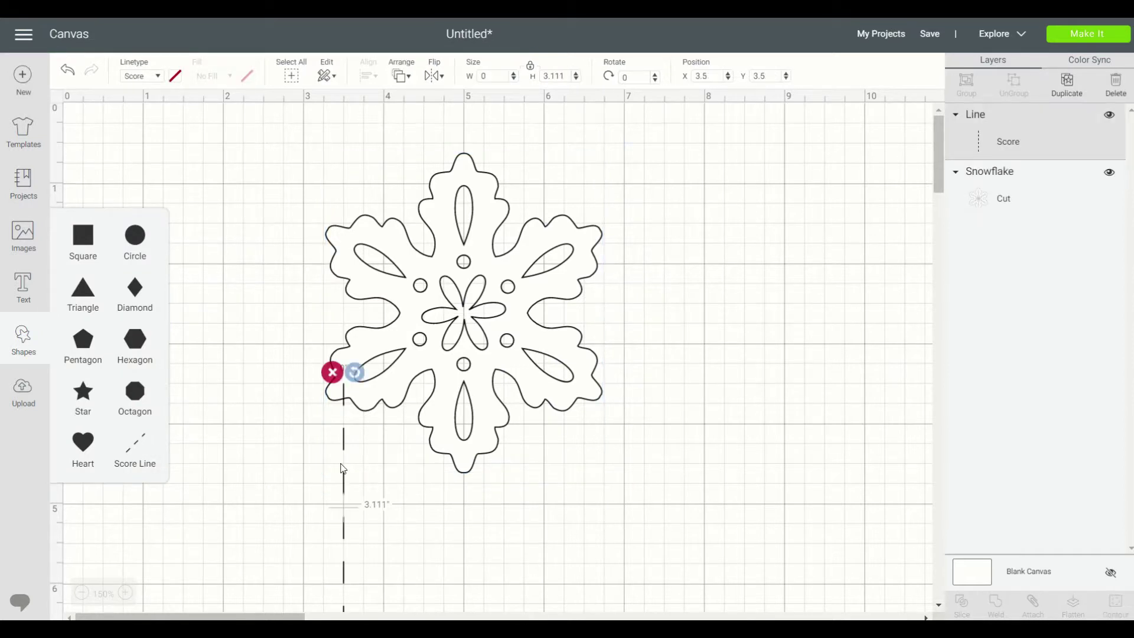
drag(343, 480, 661, 274)
click(562, 76)
text(4)
key(Return)
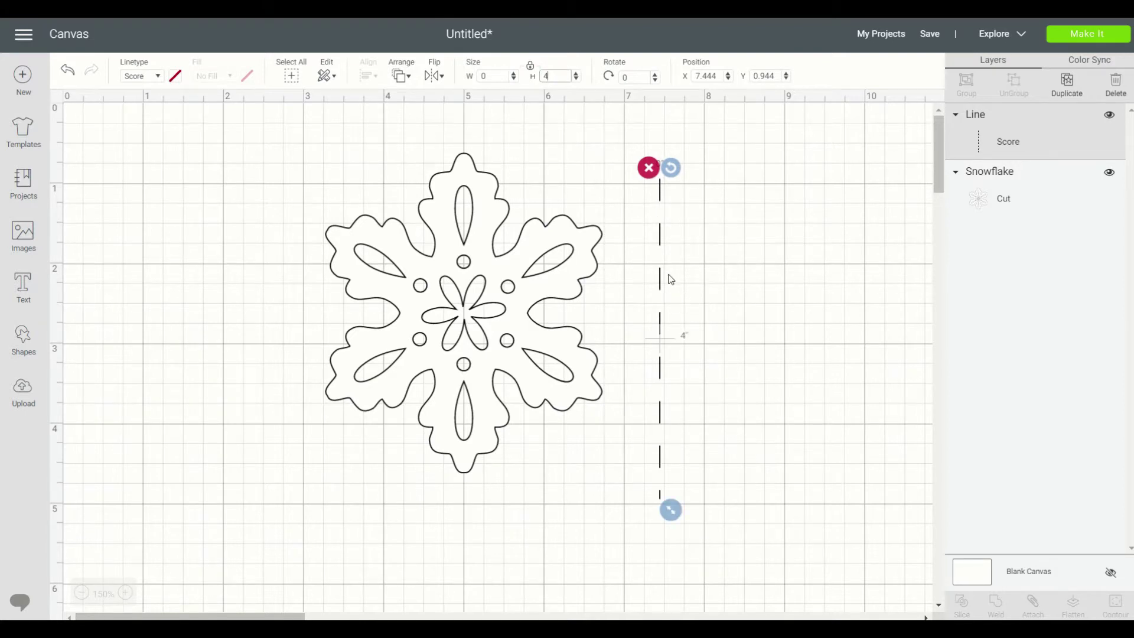
Step: Center-align the score line and the snowflake so the line runs through the snowflake's middle
drag(269, 176, 757, 384)
click(369, 76)
click(388, 245)
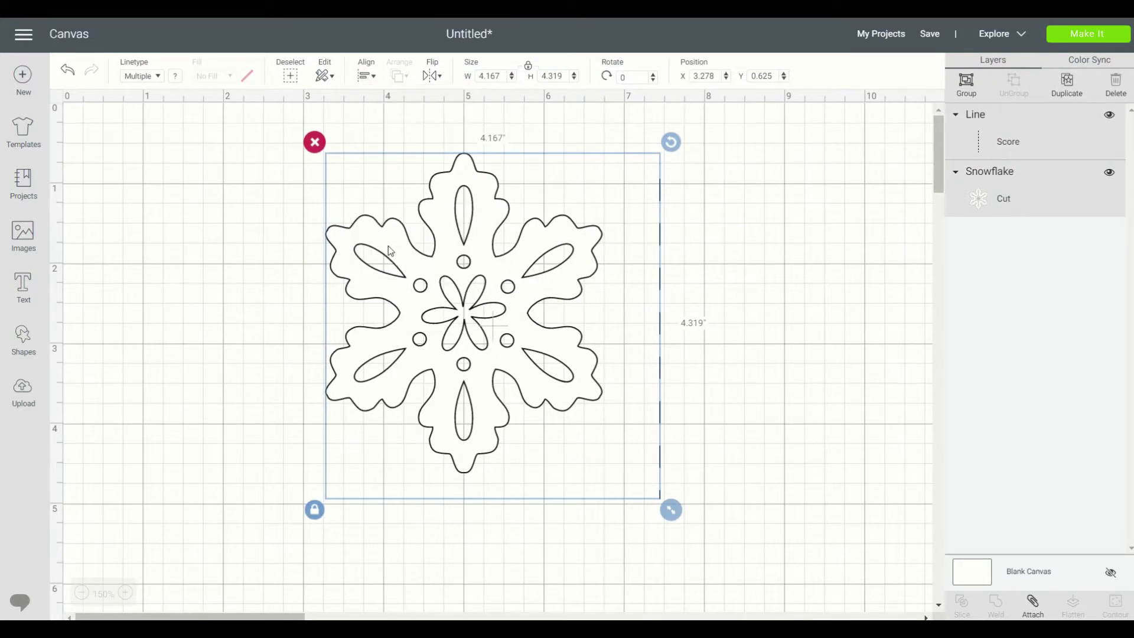
click(747, 268)
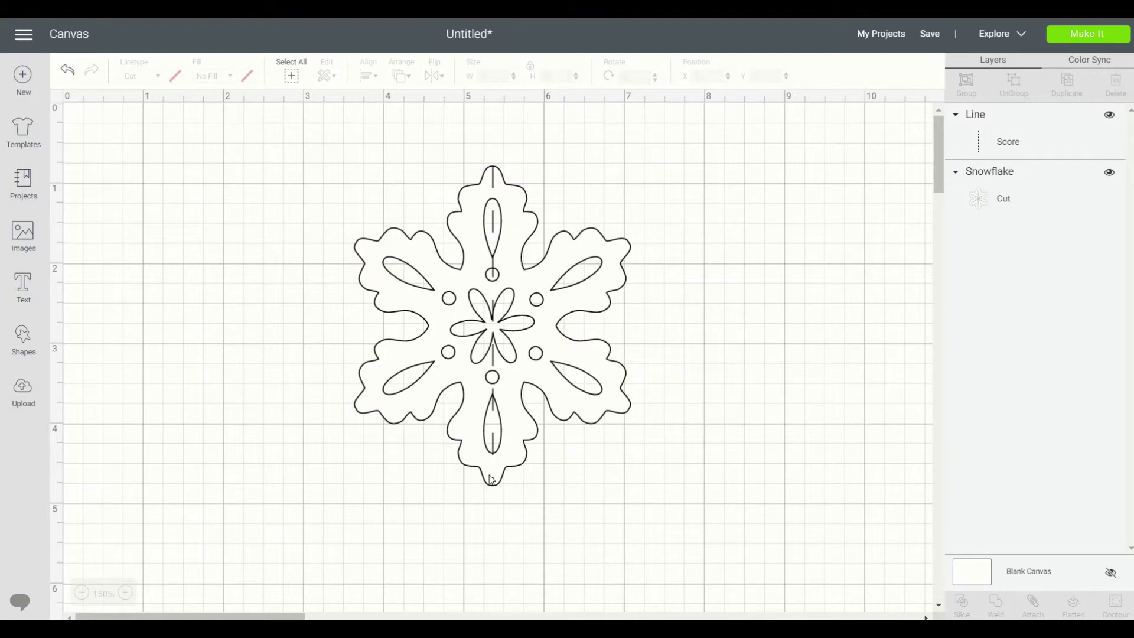
Step: Duplicate the vertical score line and fit the copy across the upper-right and lower-left tips, rotated about 58° and slightly lengthened
click(990, 140)
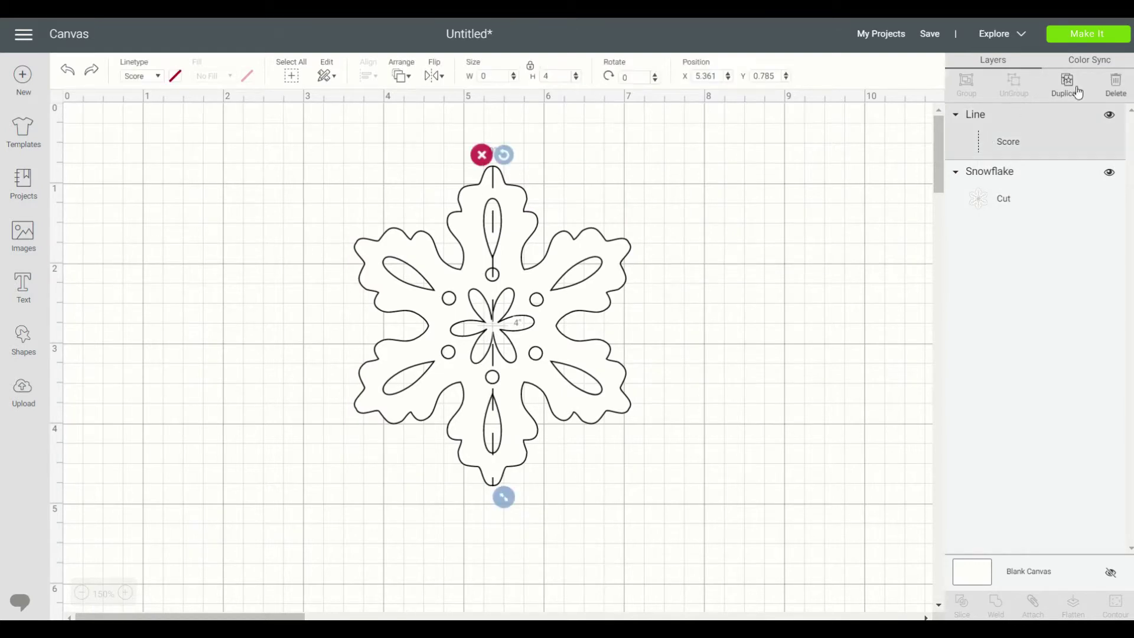
click(1074, 92)
drag(544, 195, 624, 251)
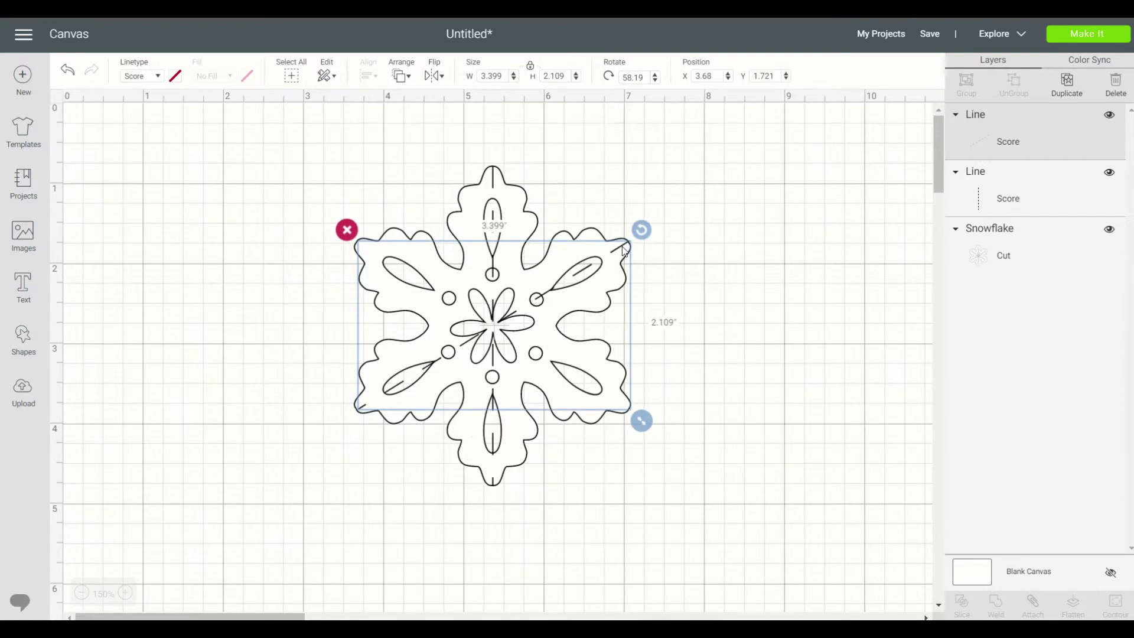
drag(642, 421, 647, 424)
drag(587, 276, 577, 275)
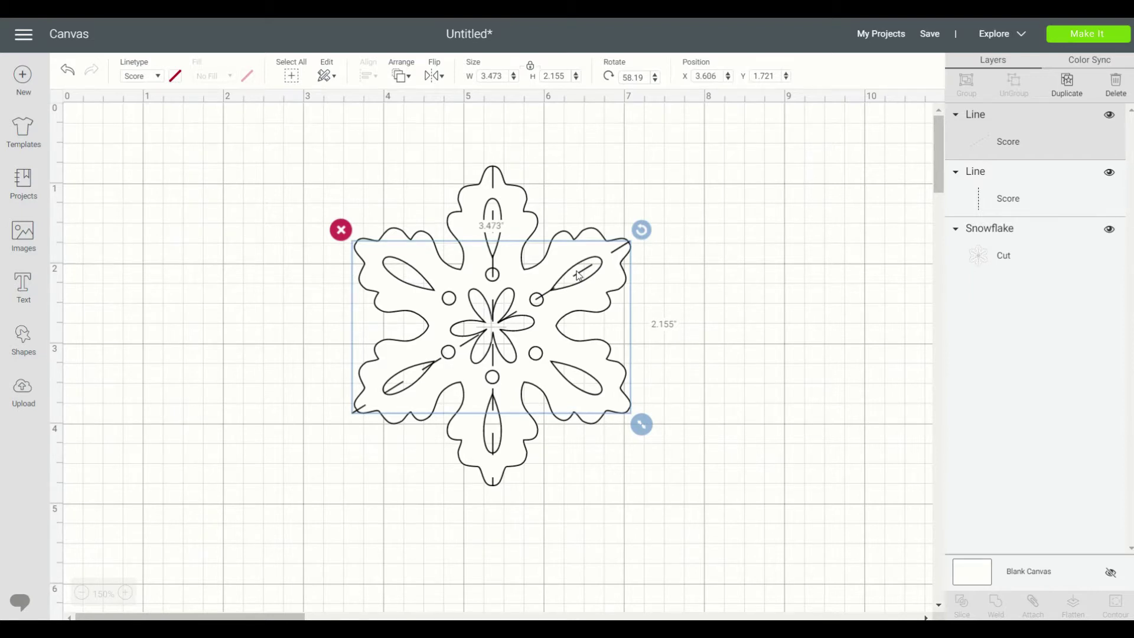
Step: Duplicate the diagonal score line, flip the copy horizontally and place it across the upper-left and lower-right petals
click(1067, 84)
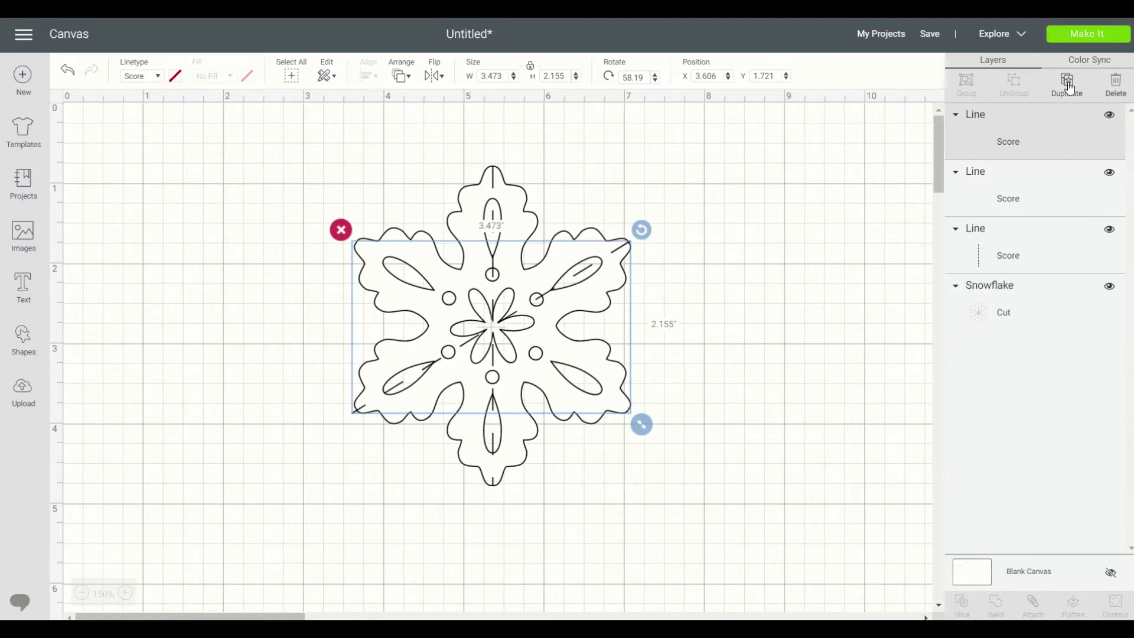
click(438, 78)
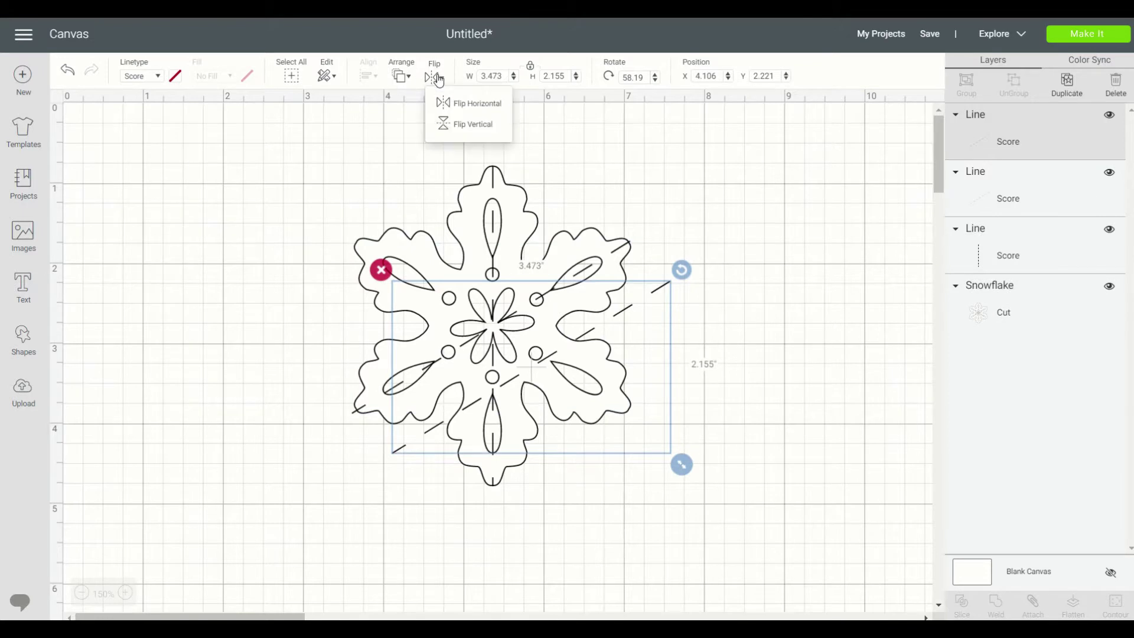
click(445, 103)
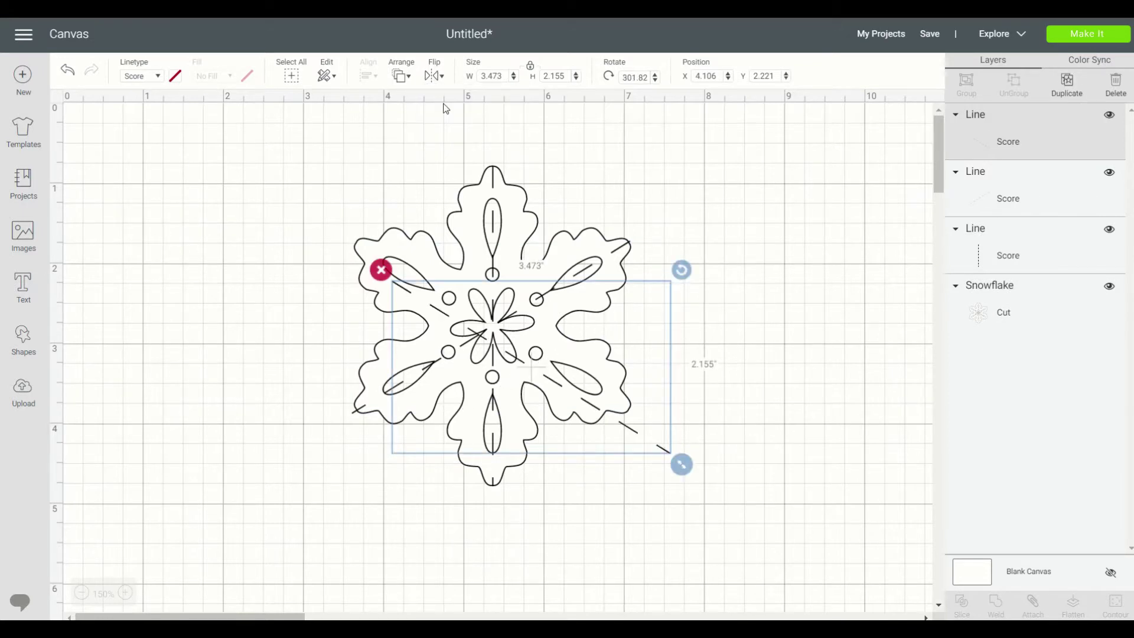
drag(633, 431, 595, 395)
click(716, 359)
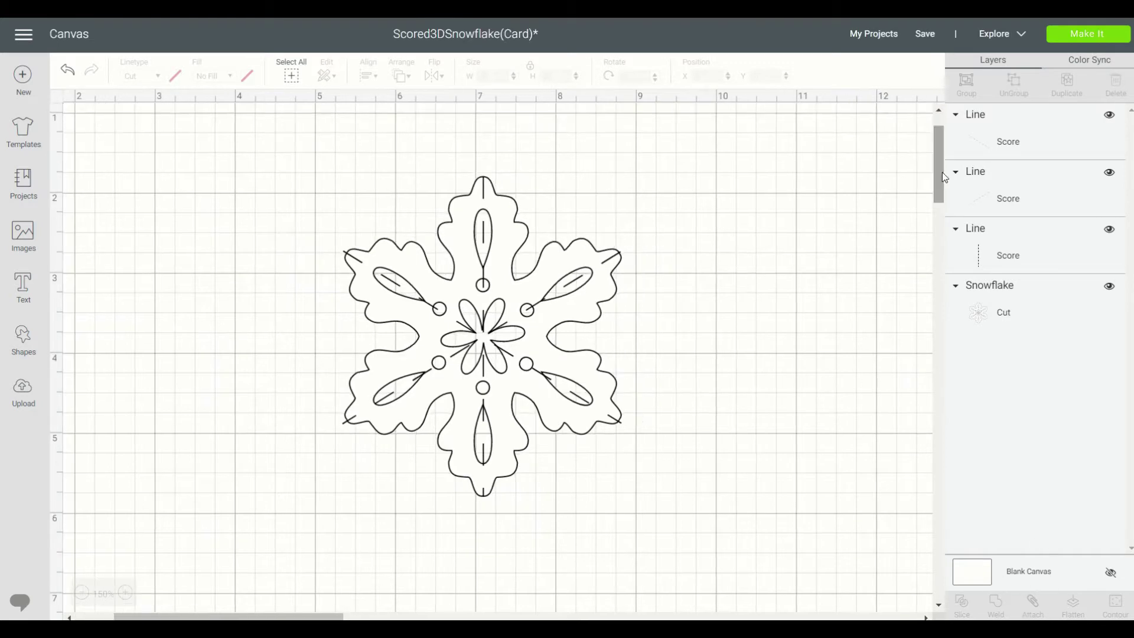
Step: Hide the center flower contour of the snowflake's cut layer
click(1044, 185)
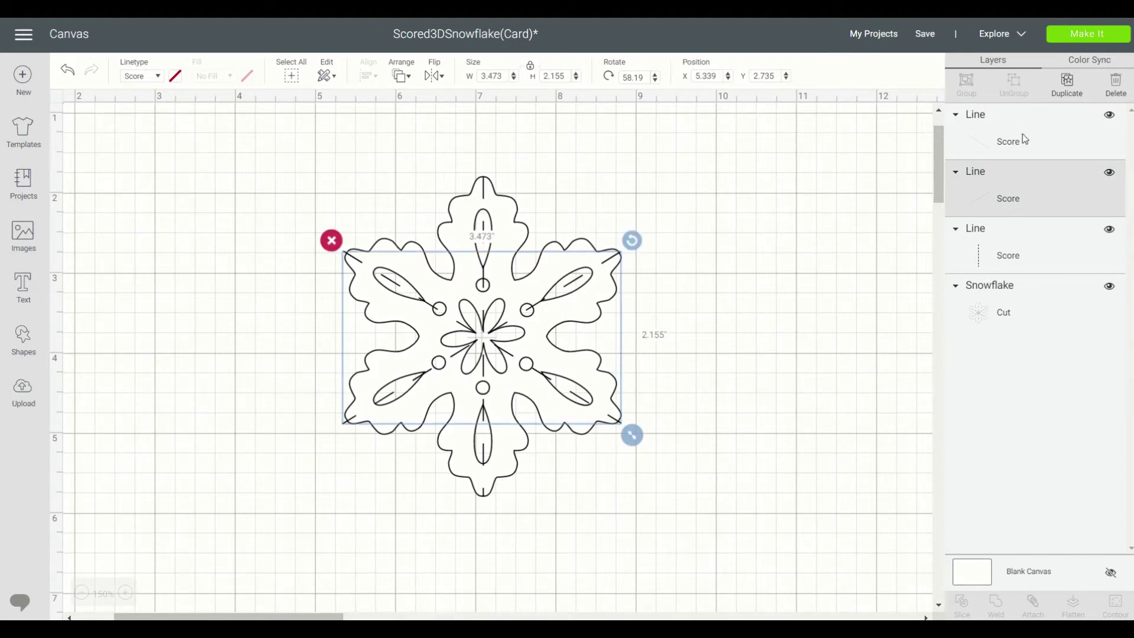
click(1041, 304)
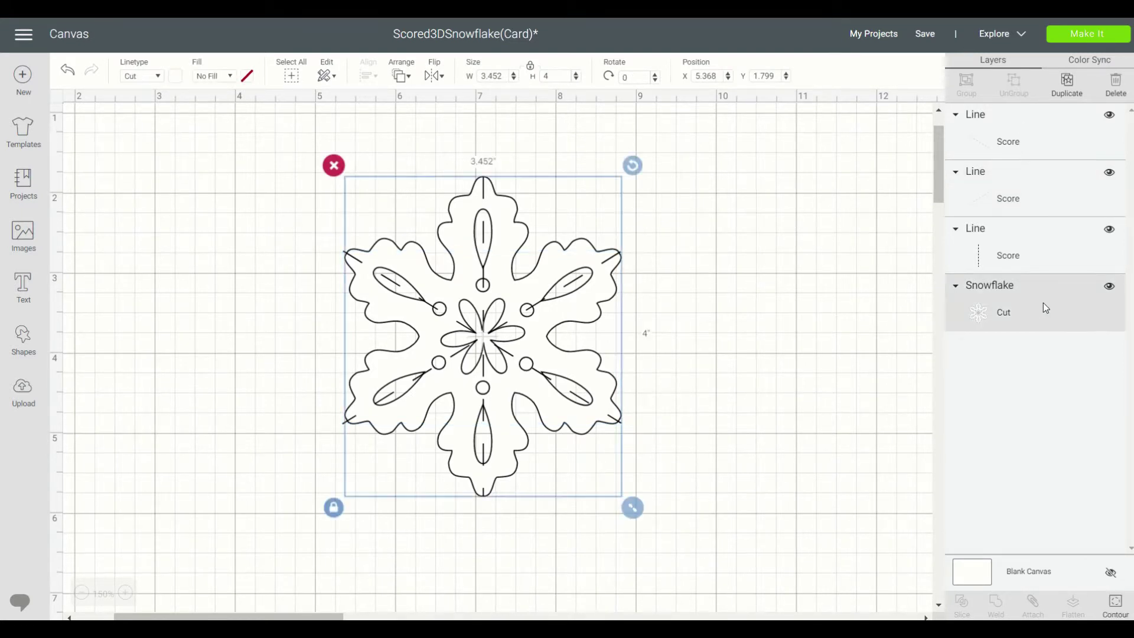
click(1122, 606)
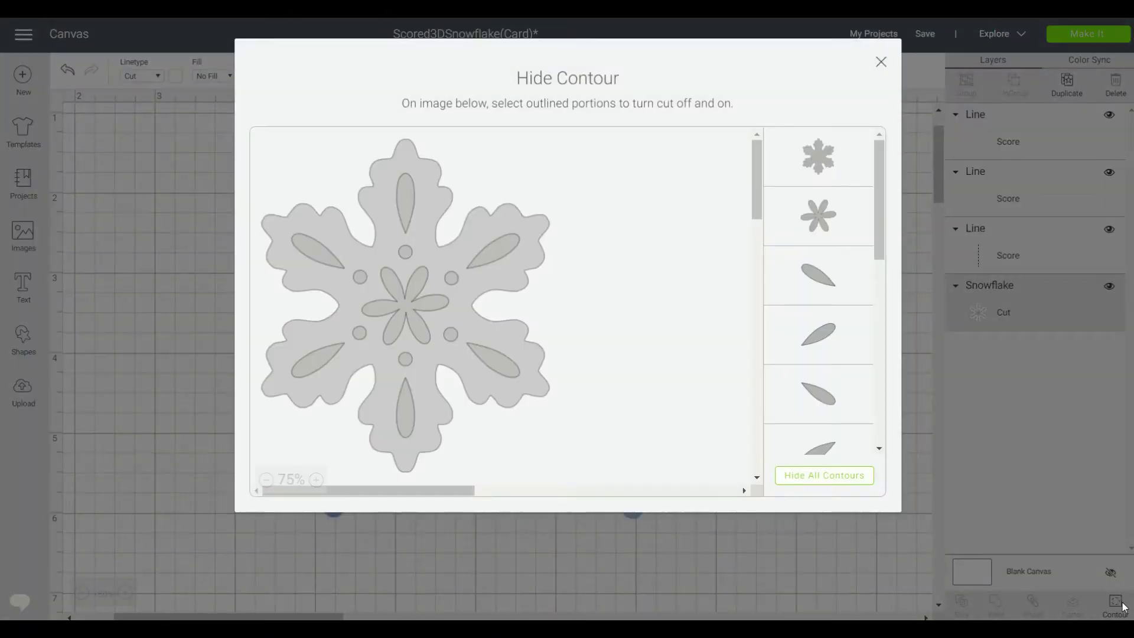
click(420, 302)
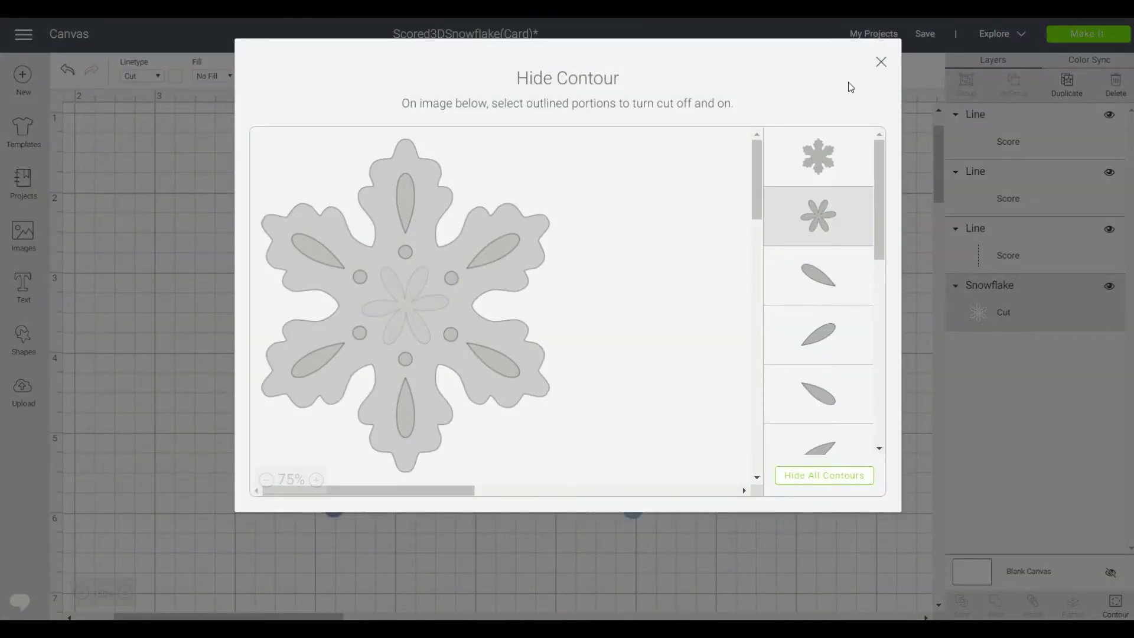
click(881, 62)
click(705, 367)
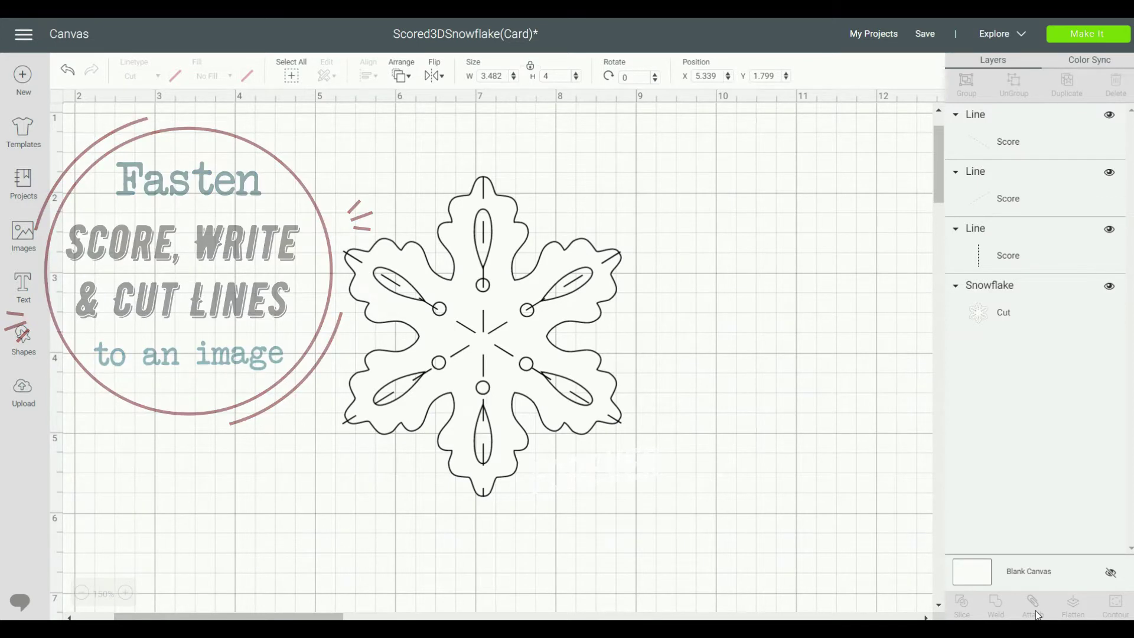
Step: Preview the separate score and cut mats for the unattached design, then return to the canvas
click(1075, 35)
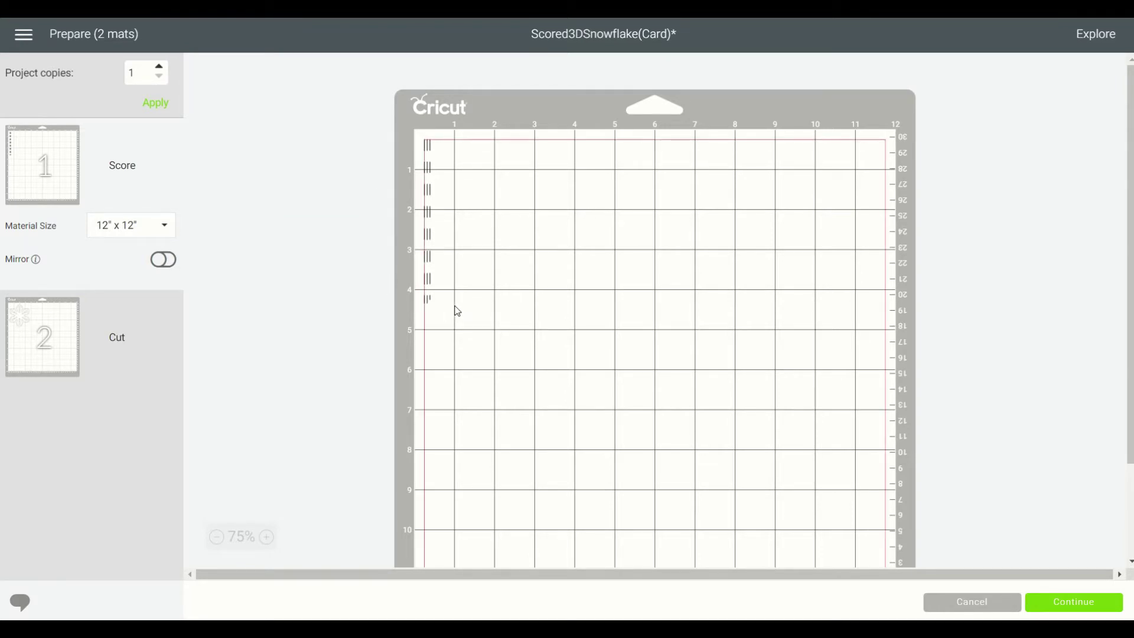
click(44, 319)
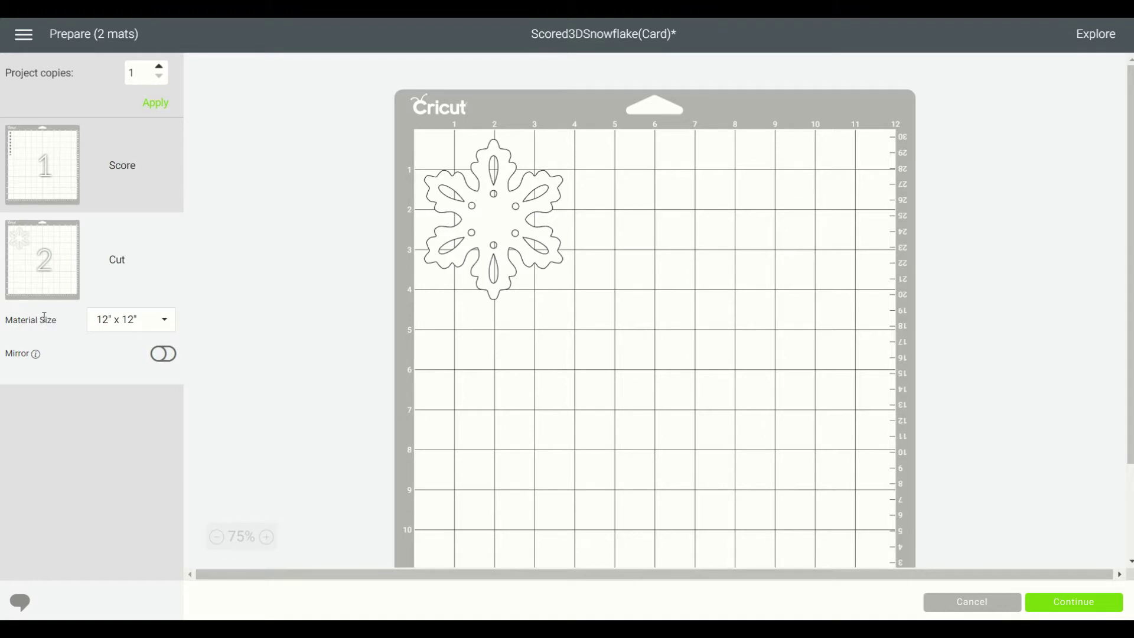
click(945, 601)
Step: Attach the three score lines to the snowflake and check the mat preview before returning to the canvas
drag(843, 537, 464, 216)
click(1037, 610)
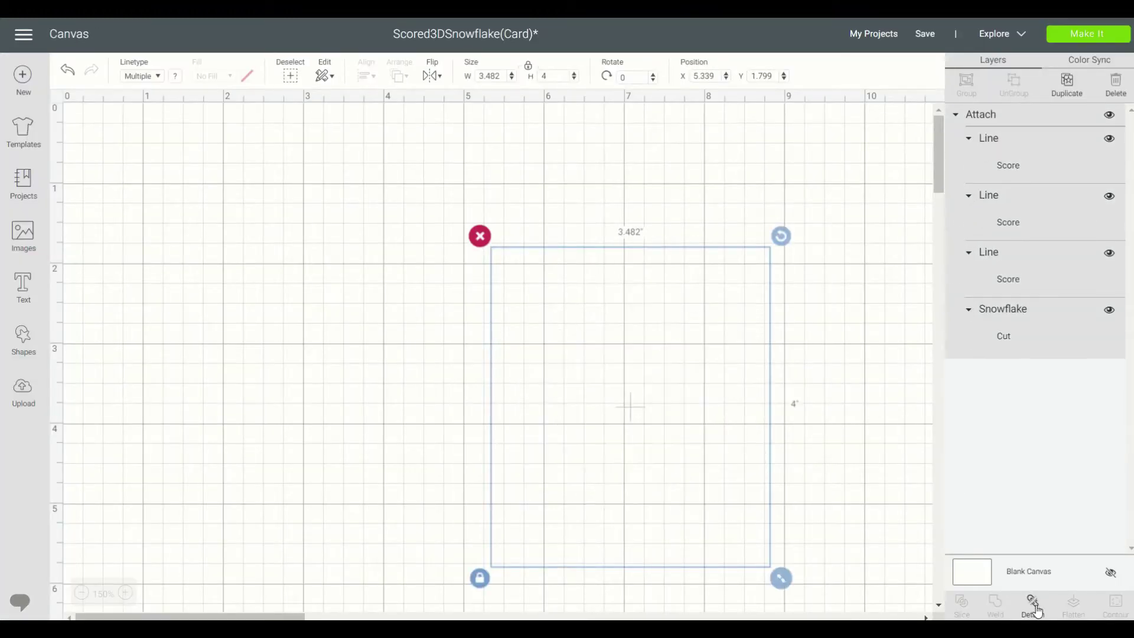
click(1091, 33)
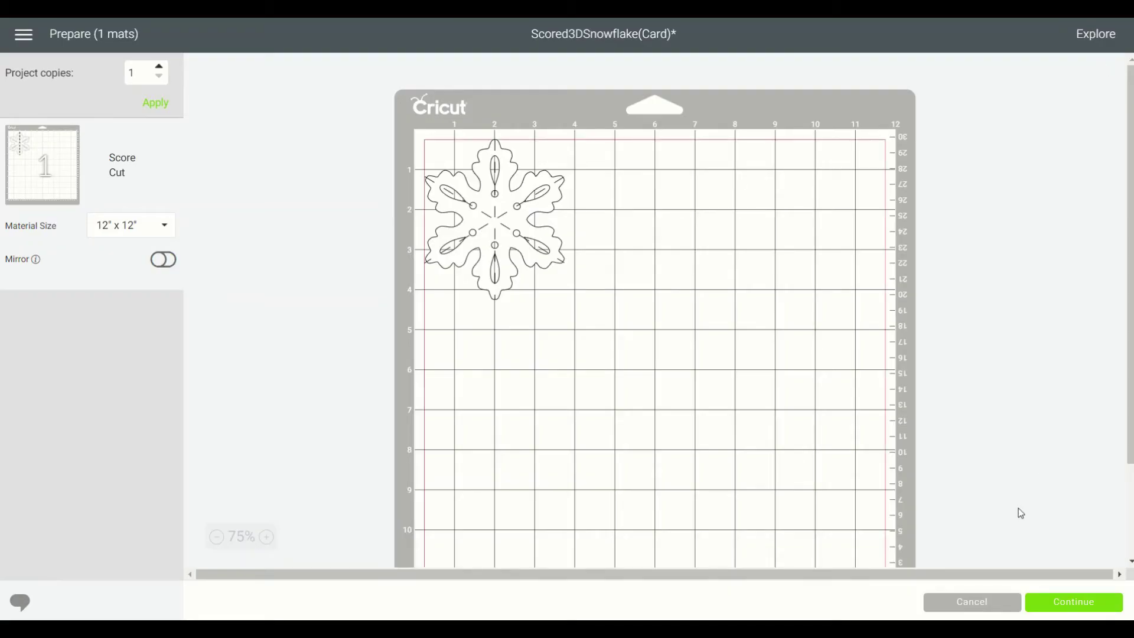
click(990, 609)
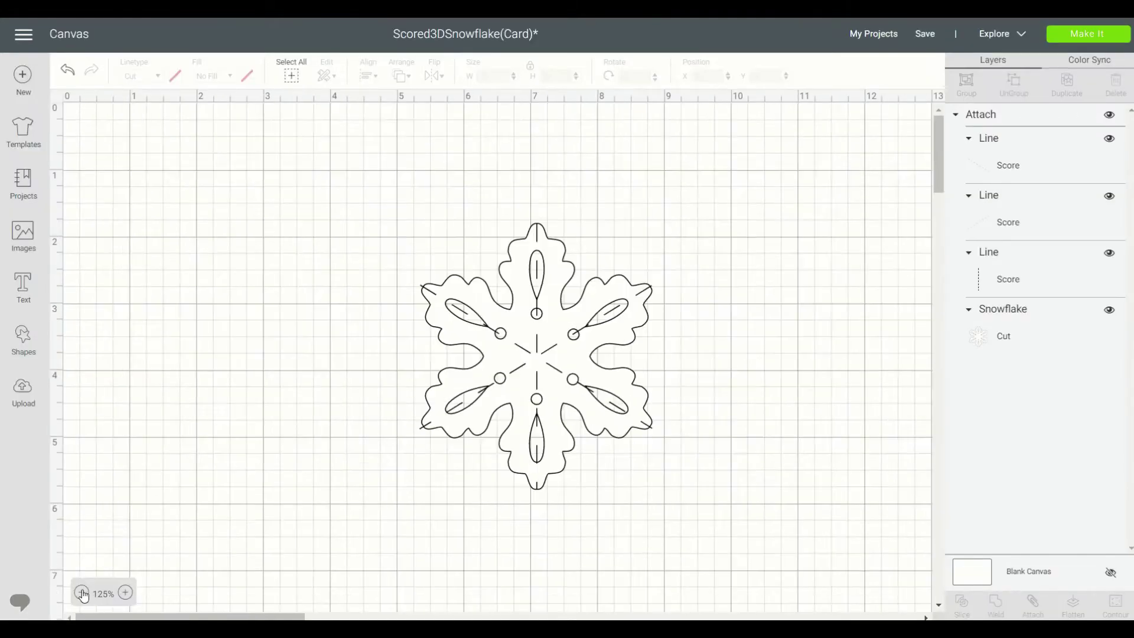
Step: Duplicate the attached snowflake four times and spread the copies out across the canvas
click(196, 252)
key(ctrl+d)
drag(196, 252, 827, 377)
drag(292, 302, 618, 485)
drag(265, 275, 221, 468)
drag(250, 229, 470, 259)
Step: Set the height of the snowflake placed beside the upper-left one to 3.5 inches
double_click(557, 75)
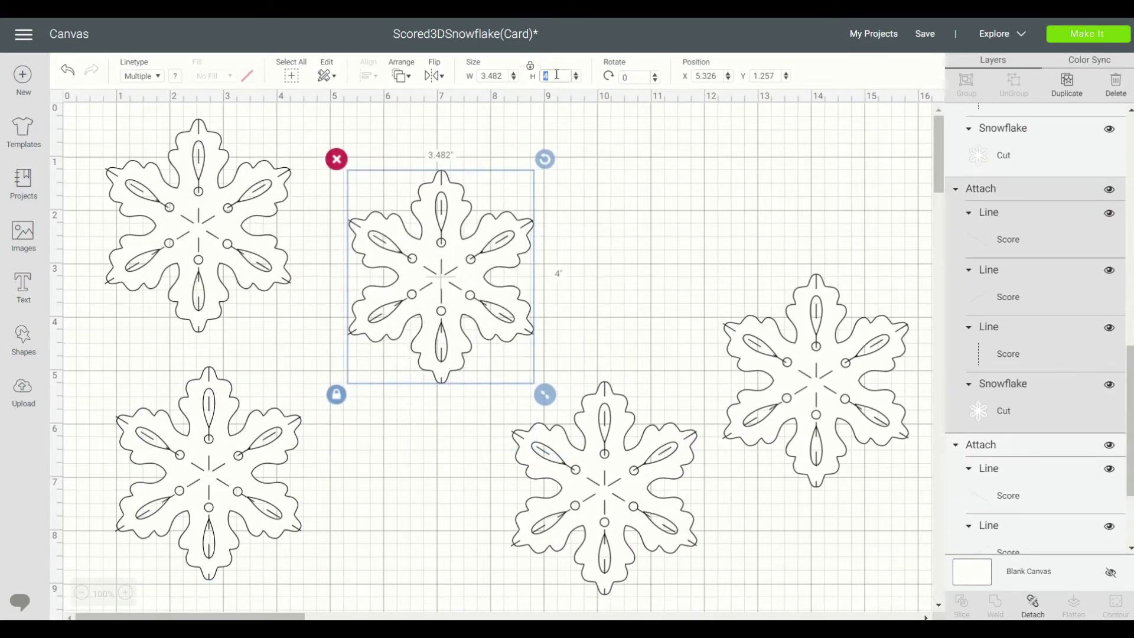
text(3.5)
key(Return)
Step: Change the 3.5-inch snowflake's cut color to light blue and move it beside the large upper-left snowflake
click(1060, 406)
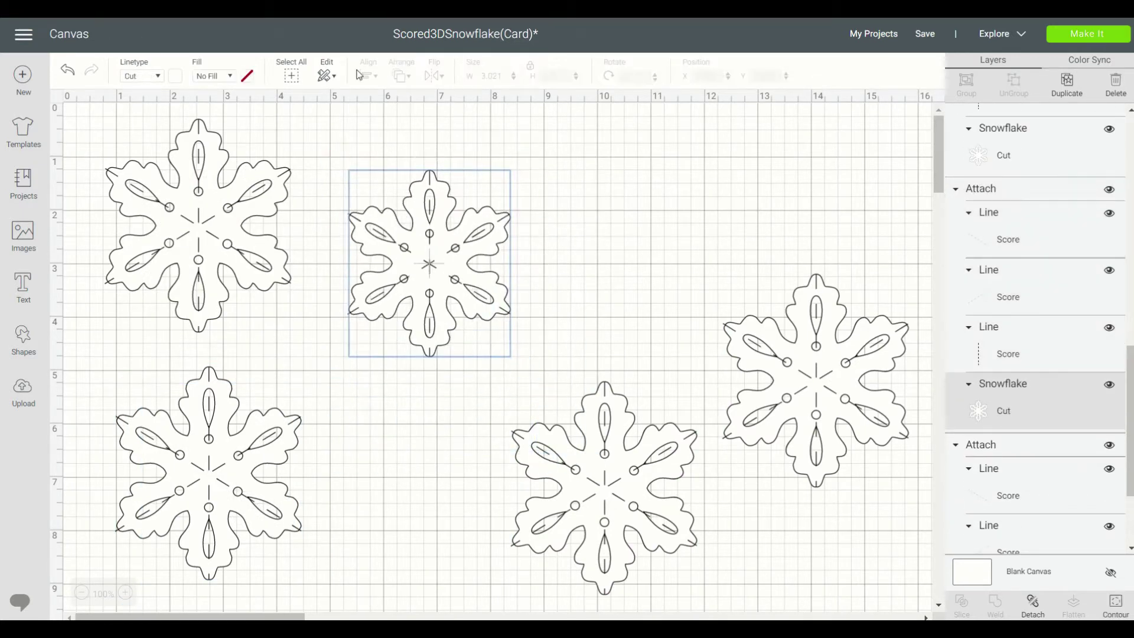
click(173, 77)
click(246, 154)
drag(457, 294, 420, 259)
Step: Move the lower-left snowflake beside the blue one and set its height to 3 inches
drag(238, 461, 620, 220)
double_click(555, 76)
text(3)
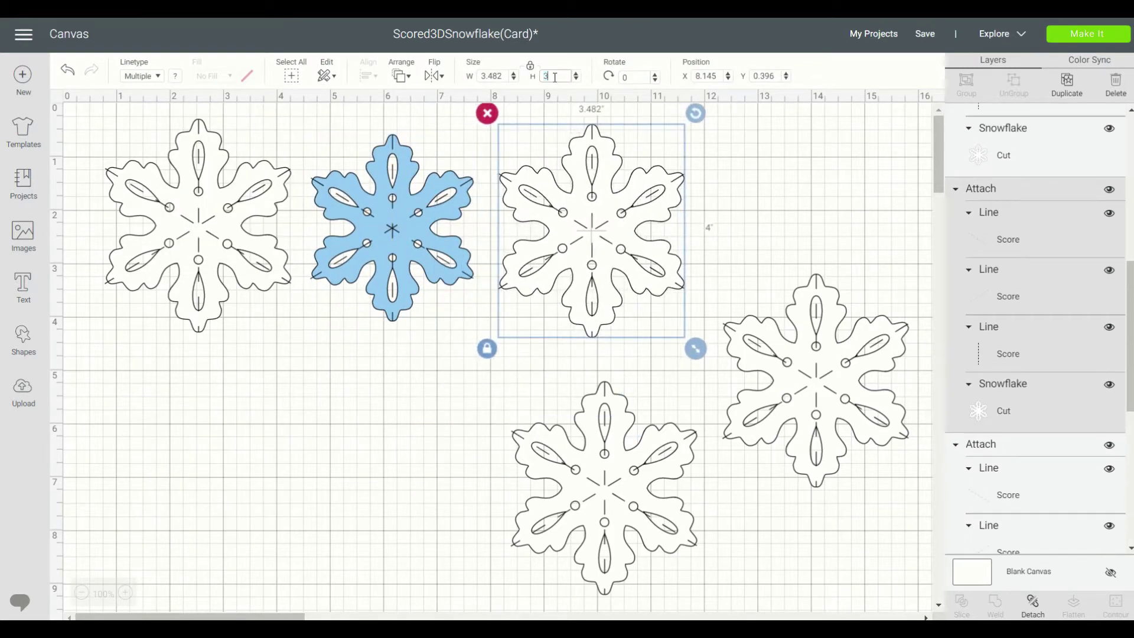
key(Return)
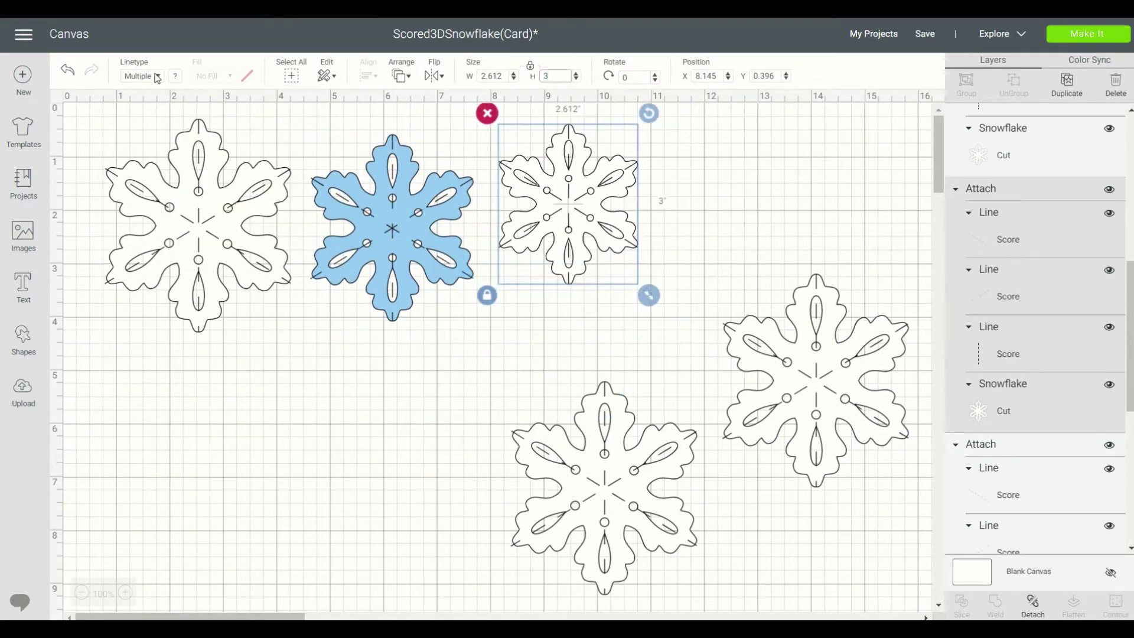
Step: Change the 3-inch snowflake's cut color to light gray and line it up beside the blue one
click(1033, 423)
click(175, 76)
click(213, 219)
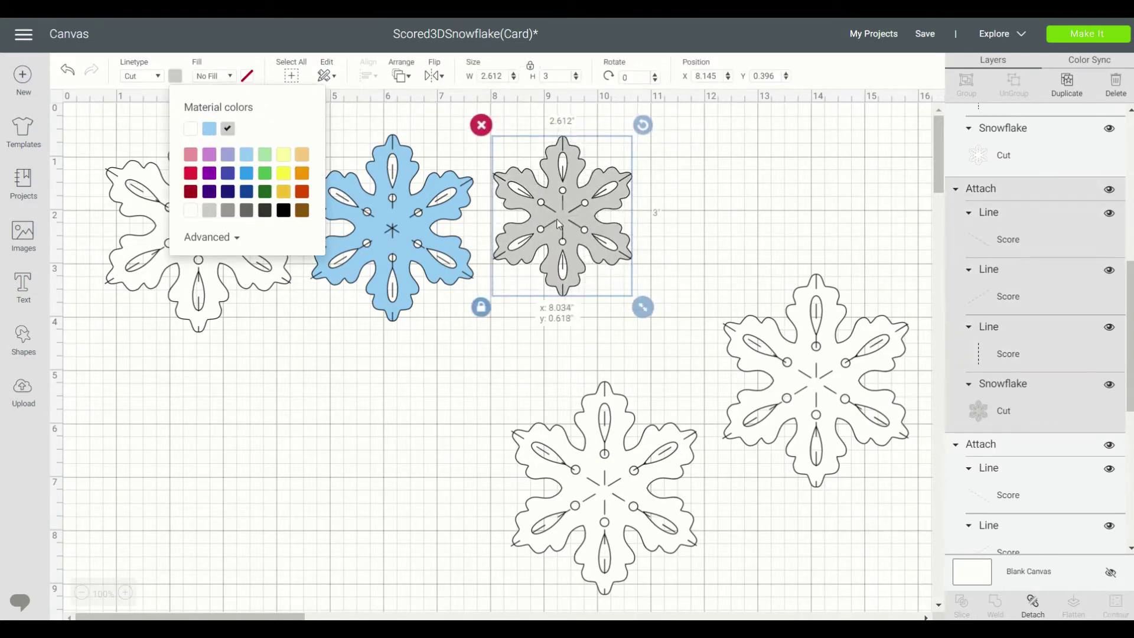
Step: Move the far-right snowflake beside the gray one, set its height to 2.5 inches, and line it up with the row
drag(793, 369, 719, 234)
double_click(559, 76)
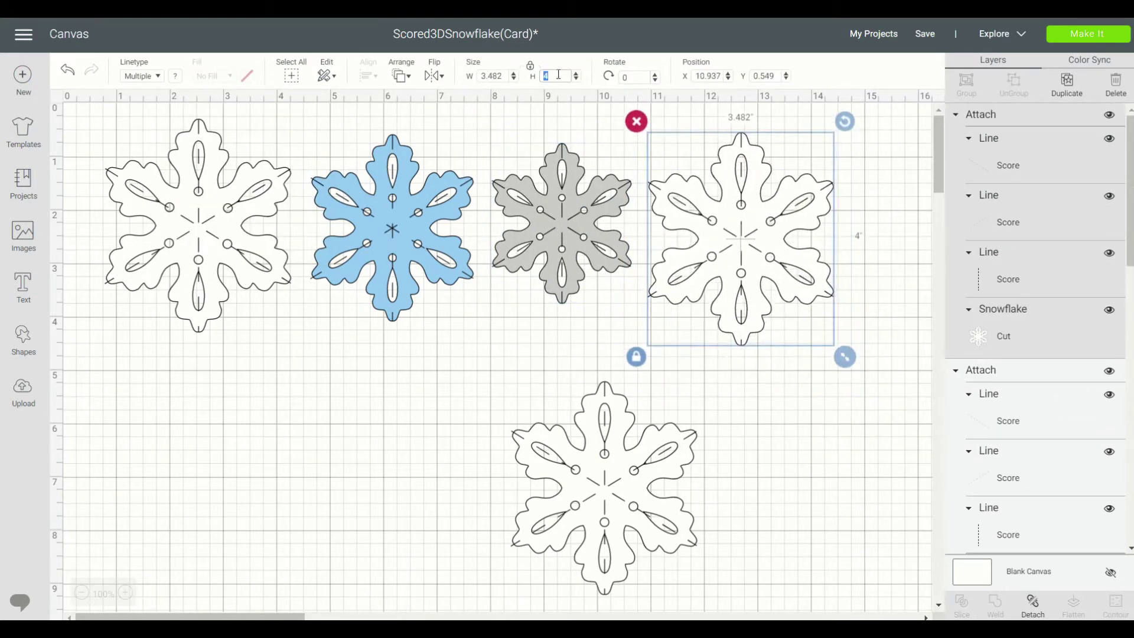
text(2.5)
key(Return)
drag(707, 190, 707, 209)
Step: Detach the remaining 4-inch snowflake below the row and delete its three score lines
drag(603, 454, 623, 412)
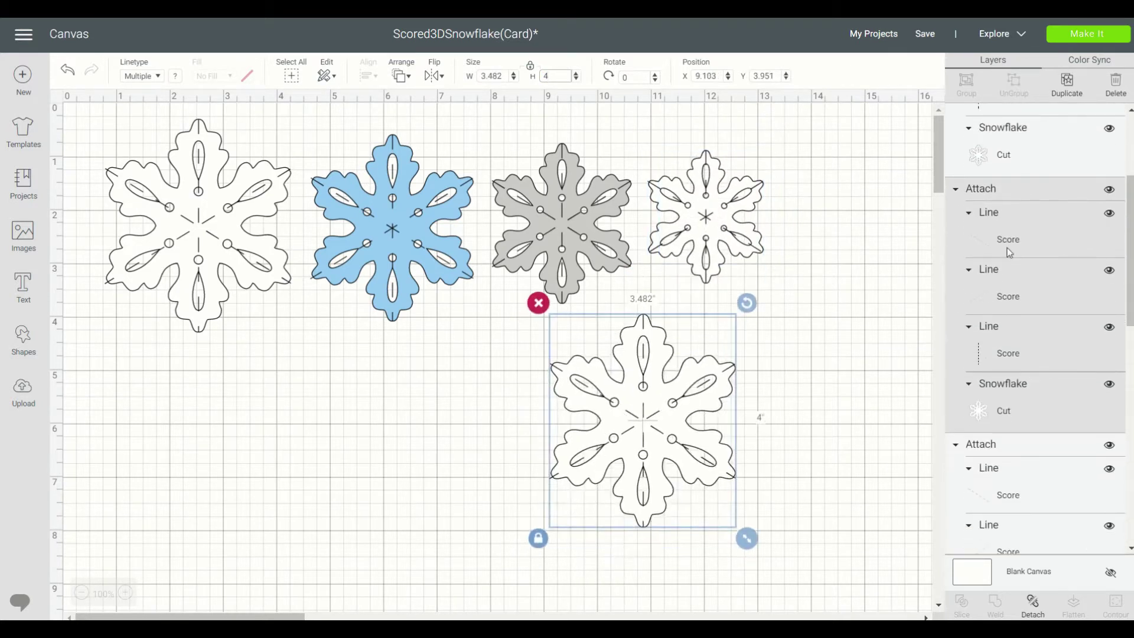
click(1033, 602)
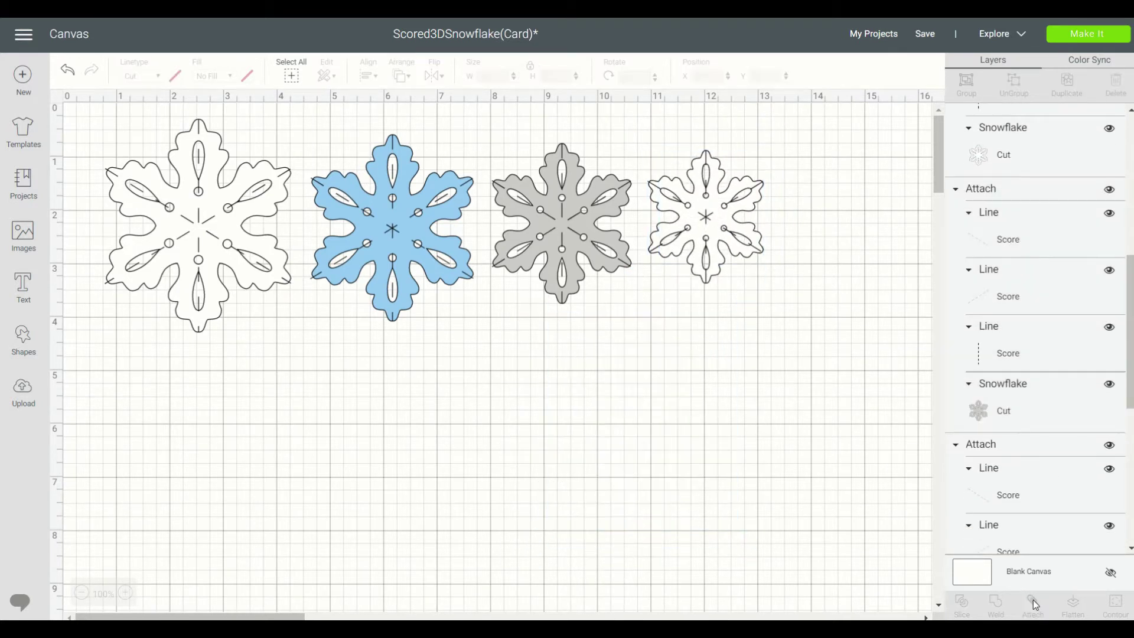
click(1010, 143)
key(Delete)
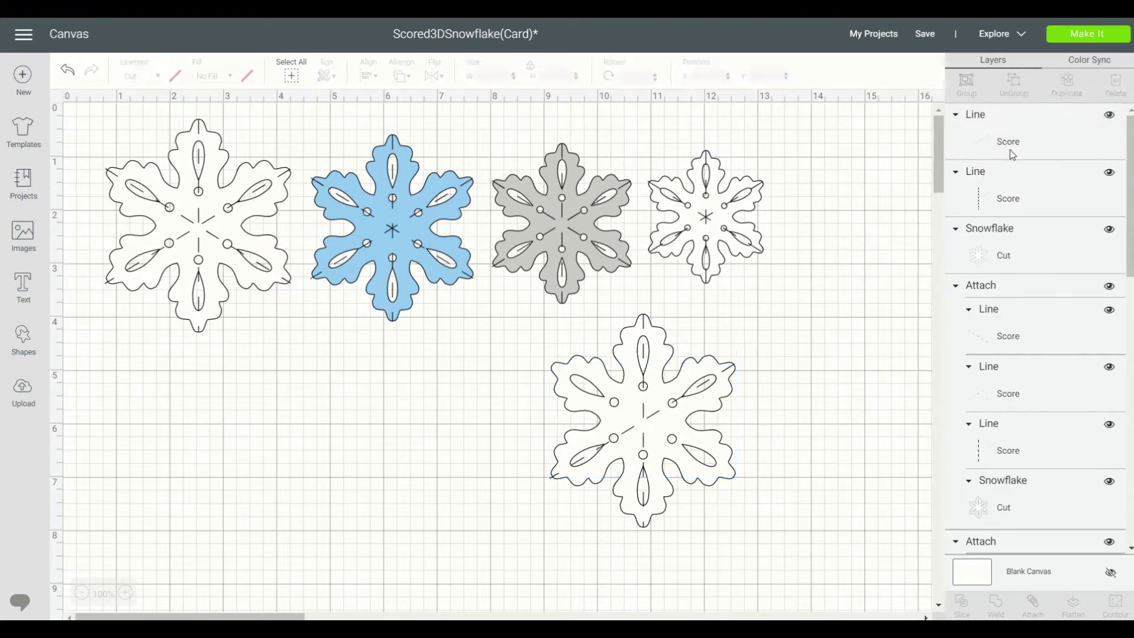
click(1011, 144)
key(Delete)
click(1011, 148)
key(Delete)
Step: Turn the hidden center flower contour of the detached snowflake back on so it cuts
click(1013, 147)
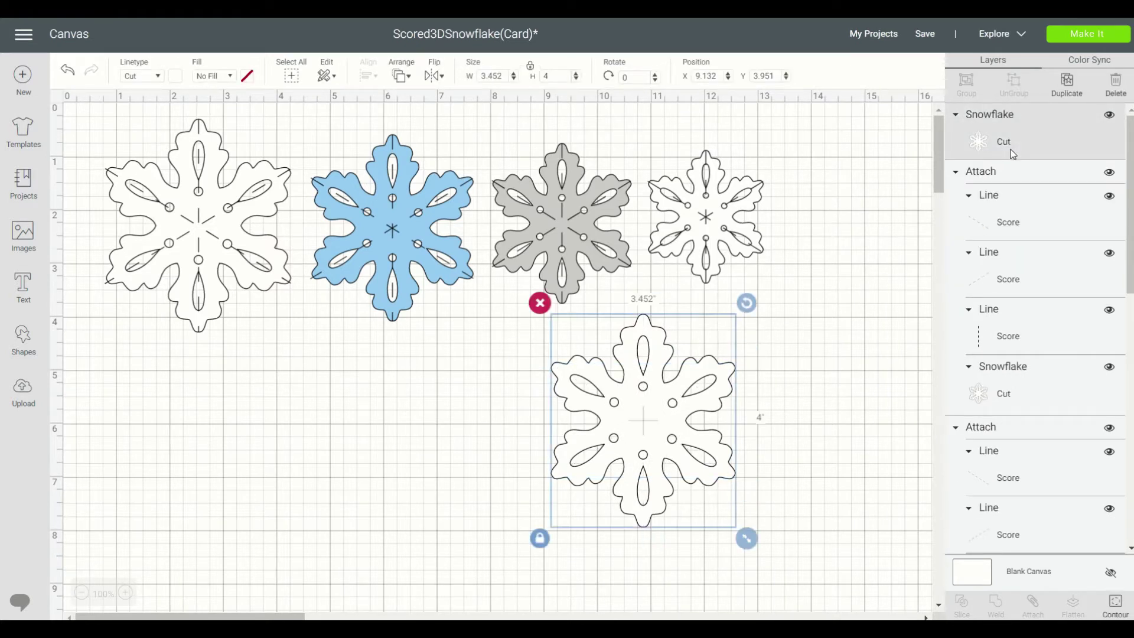
click(1116, 605)
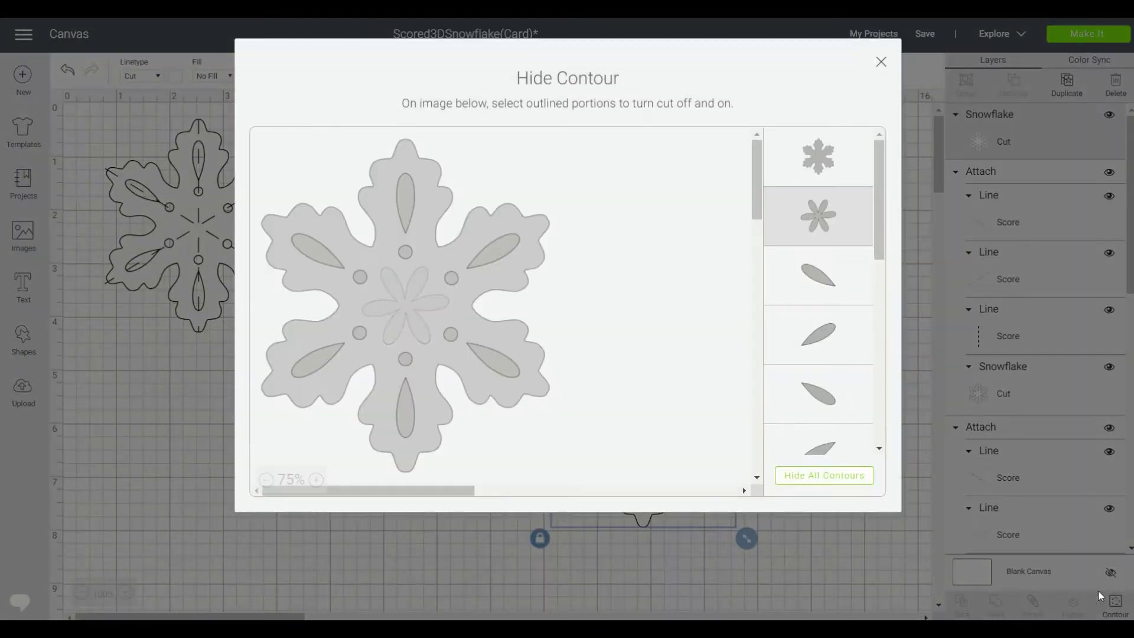
click(404, 307)
click(881, 61)
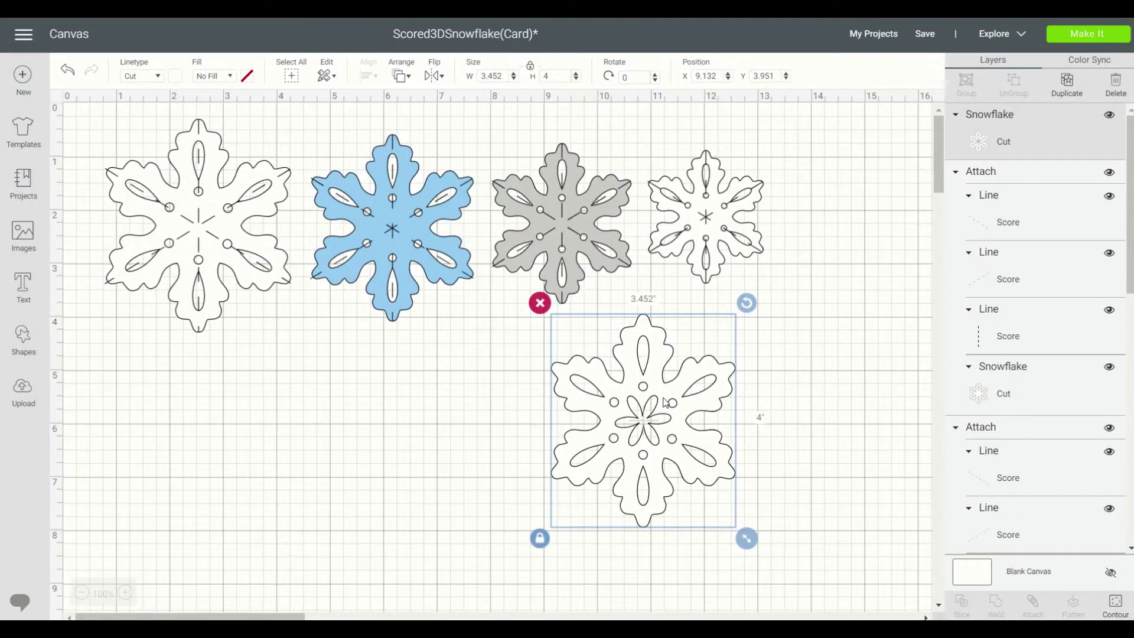
Step: Set the flower-centered snowflake's height to 2 inches and sync its color to the light gray layer
click(561, 73)
text(2)
key(Return)
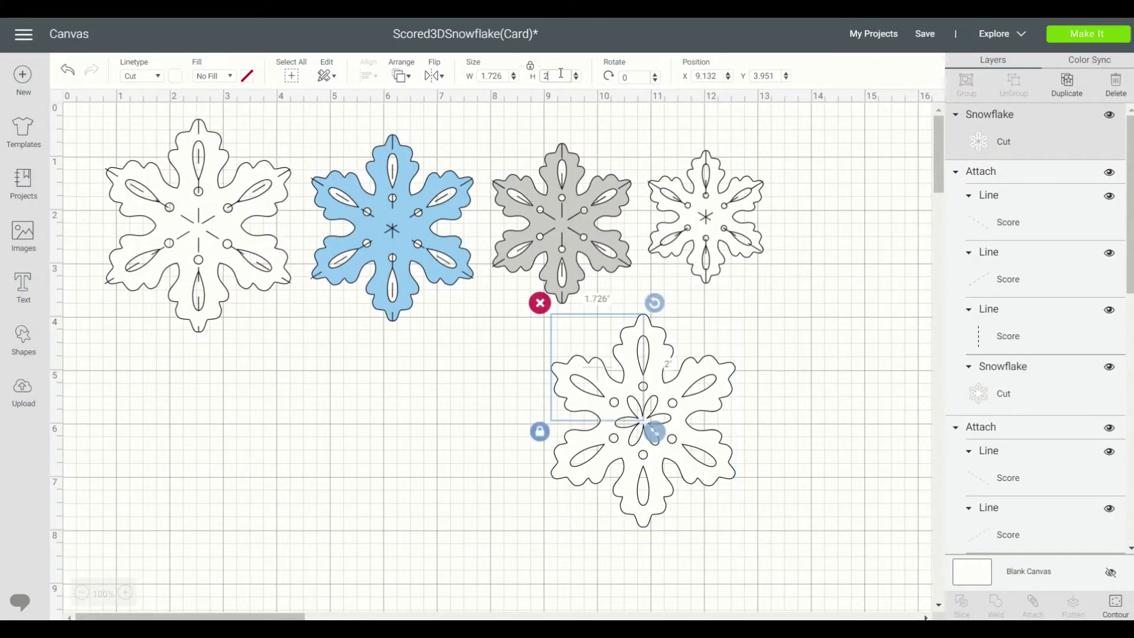
click(1089, 60)
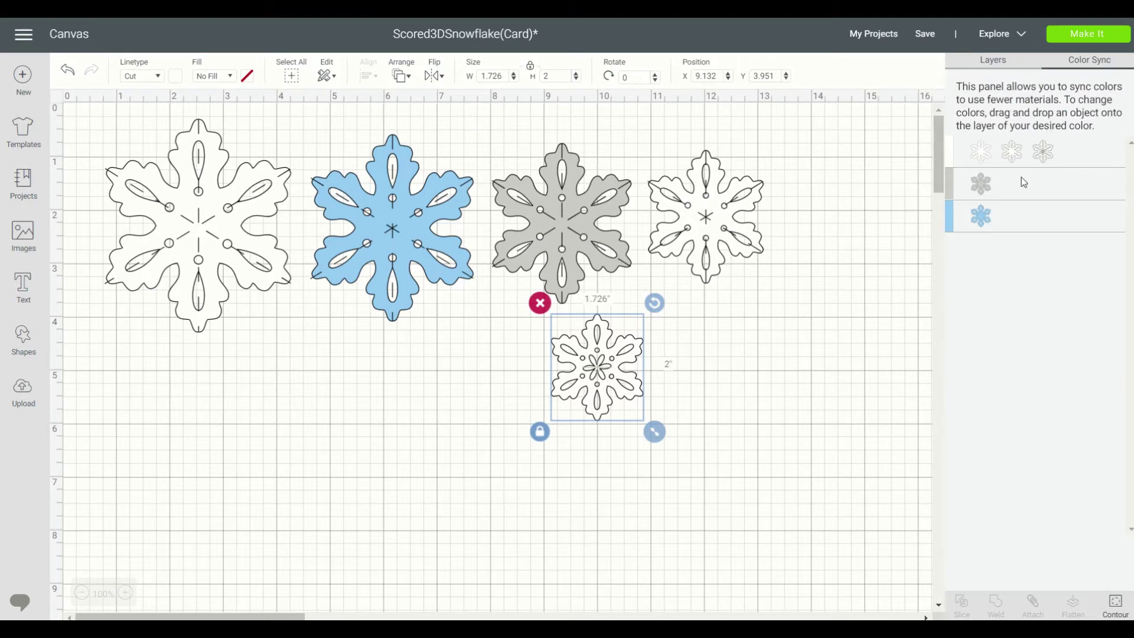
drag(1044, 152, 1026, 183)
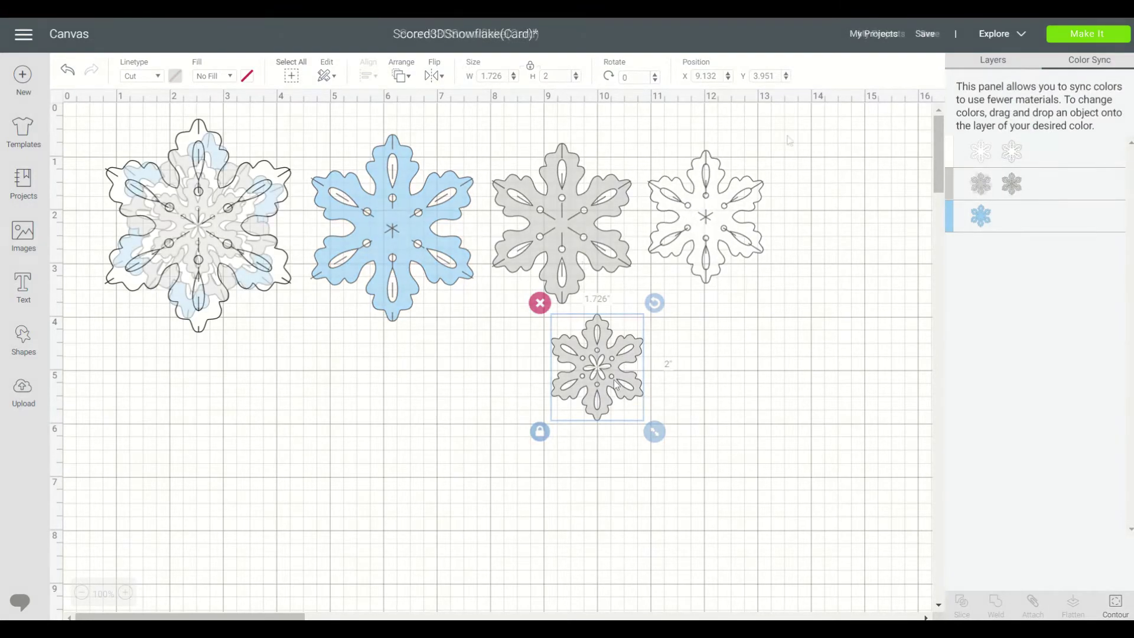
Step: Send the project to be made, review all three mats, and continue to the machine setup with 12" x 12" material
click(1088, 34)
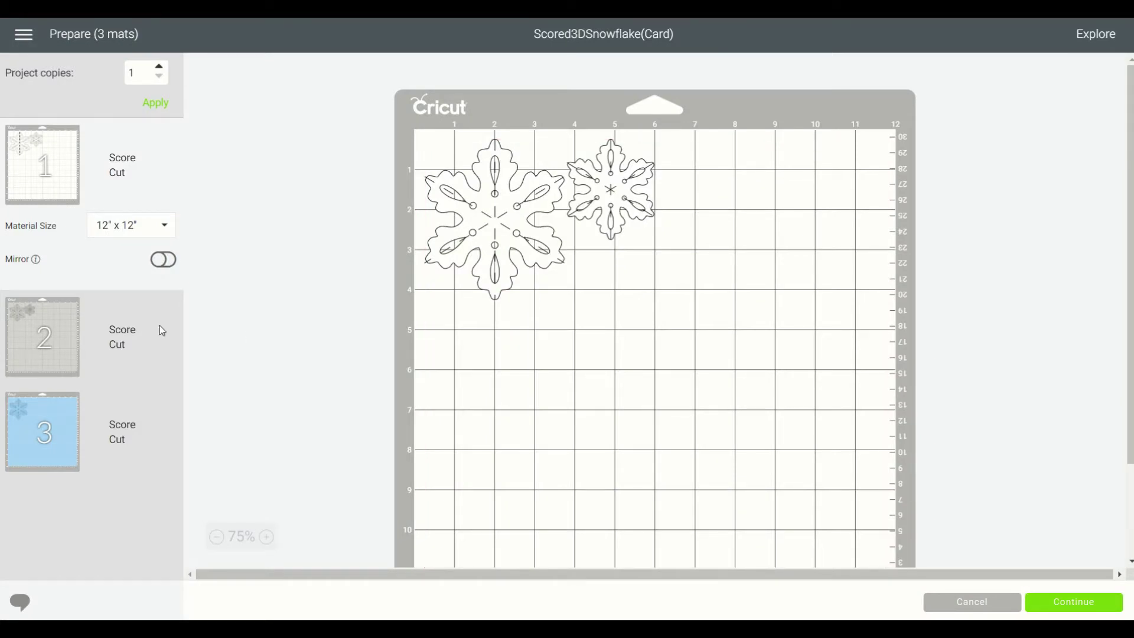
click(124, 329)
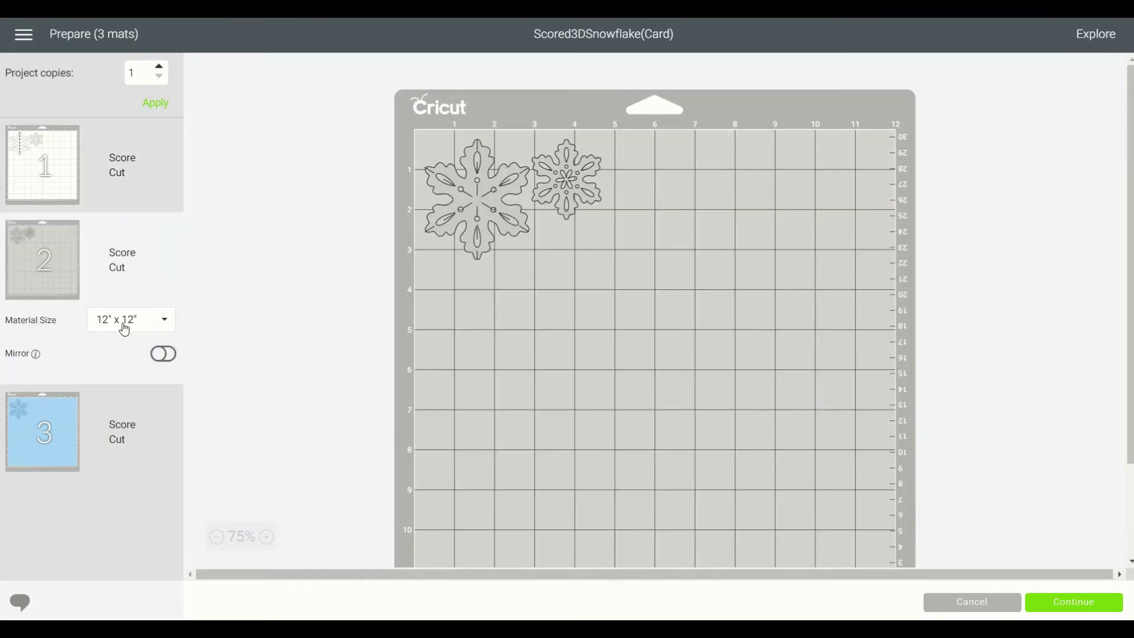
click(131, 444)
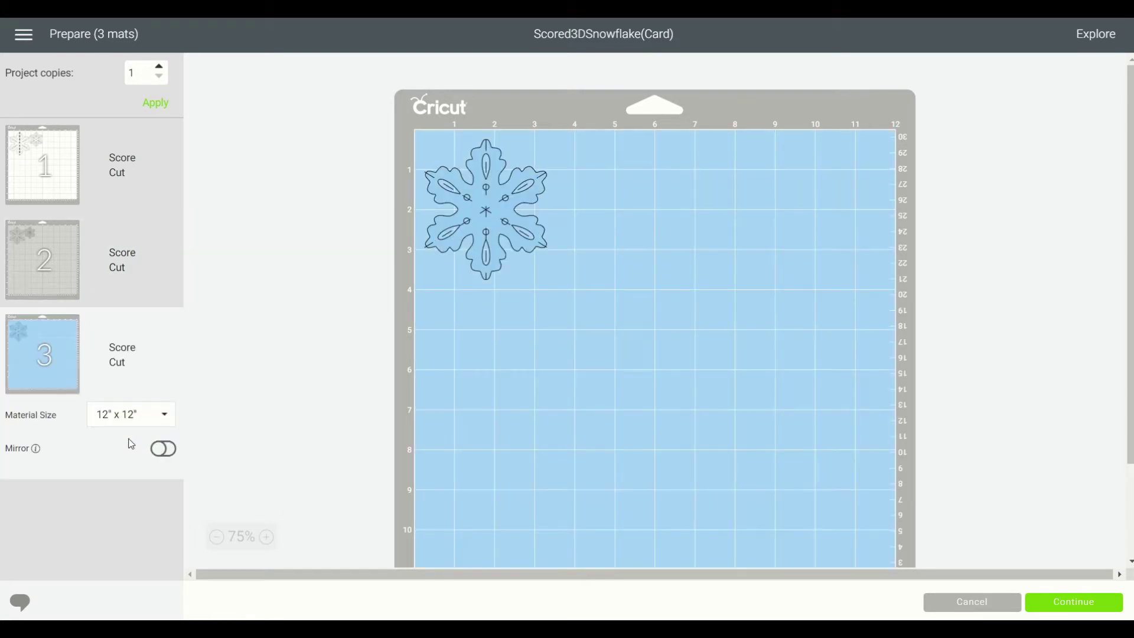
click(181, 161)
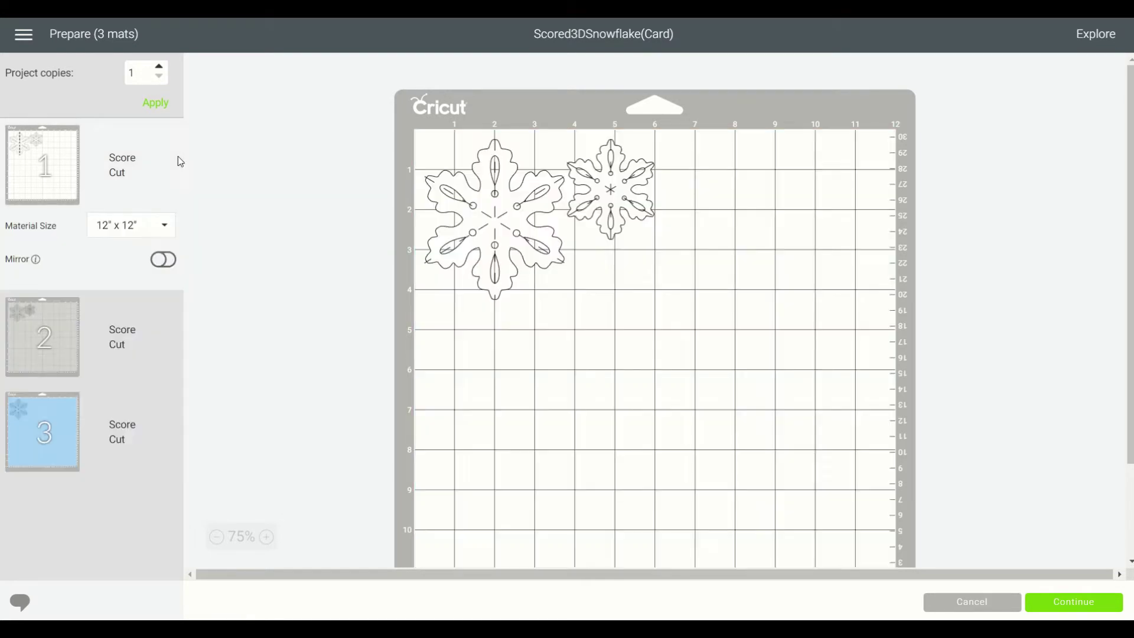
click(1074, 602)
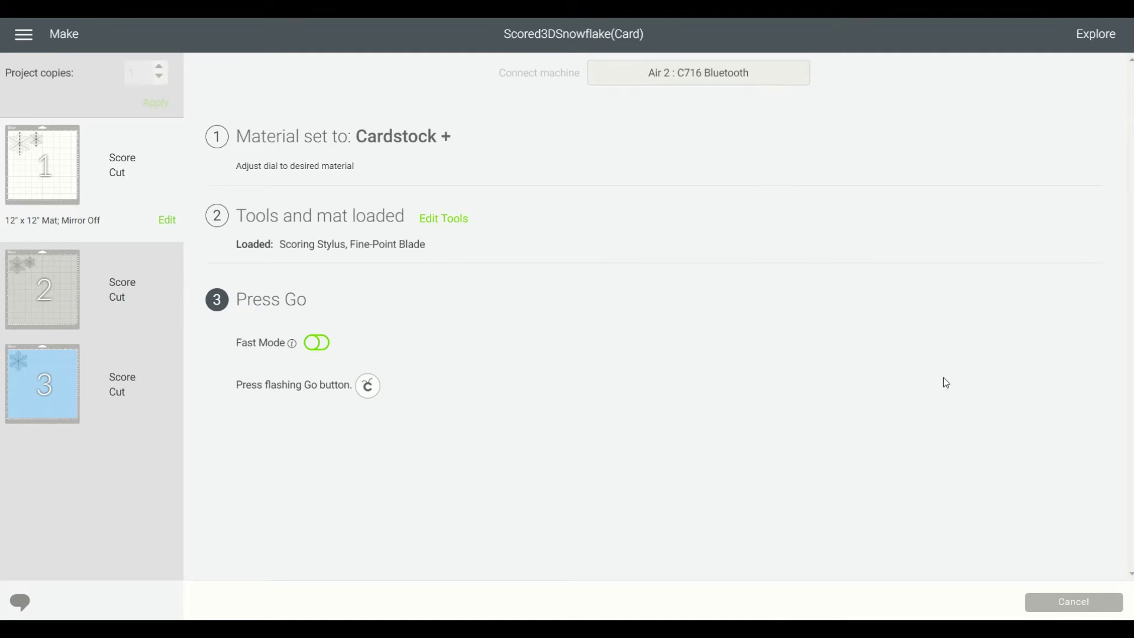